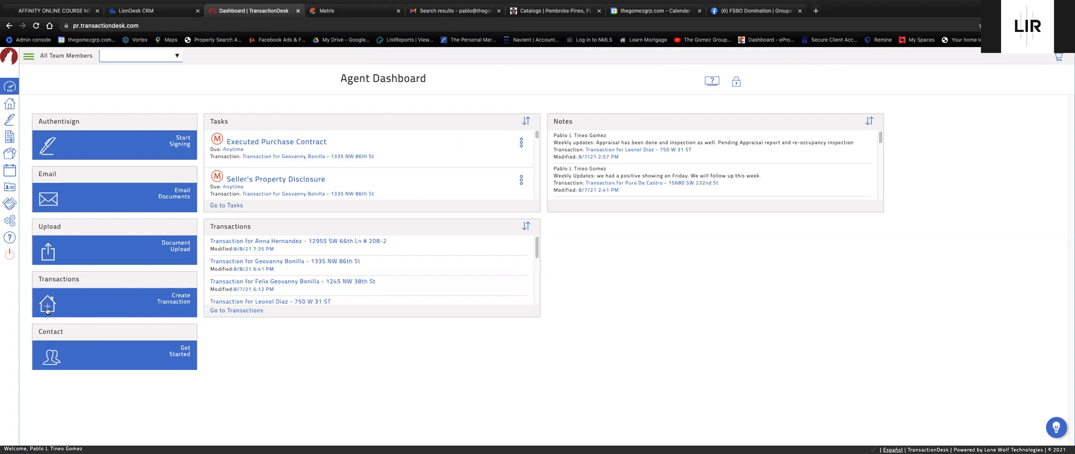
Open the Transactions list and start creating a new transaction.
click(11, 105)
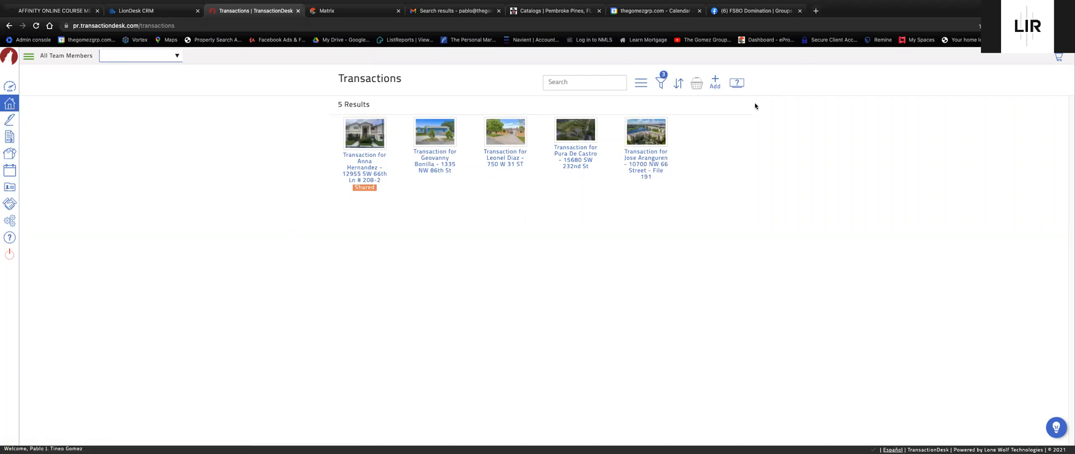
click(716, 81)
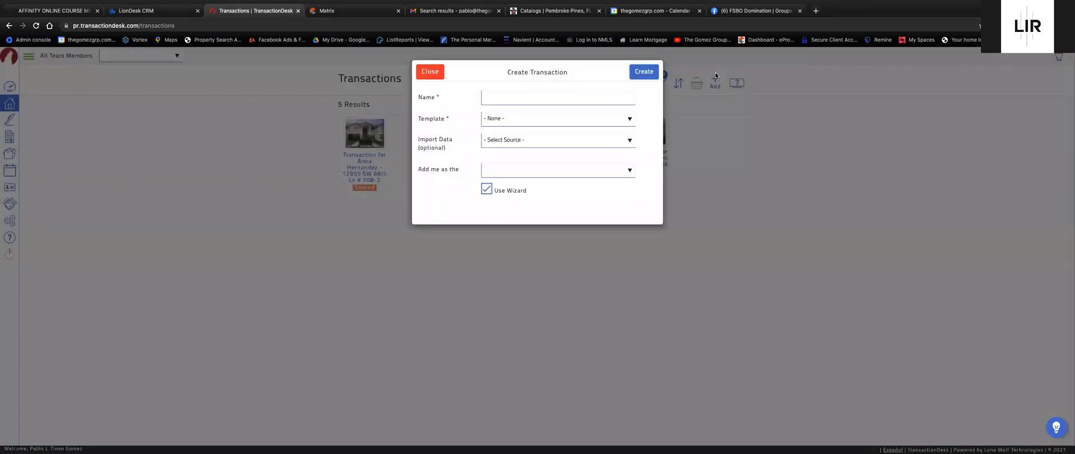
Name the transaction 'Transaction for' followed by the client's name and the property's street address.
click(509, 95)
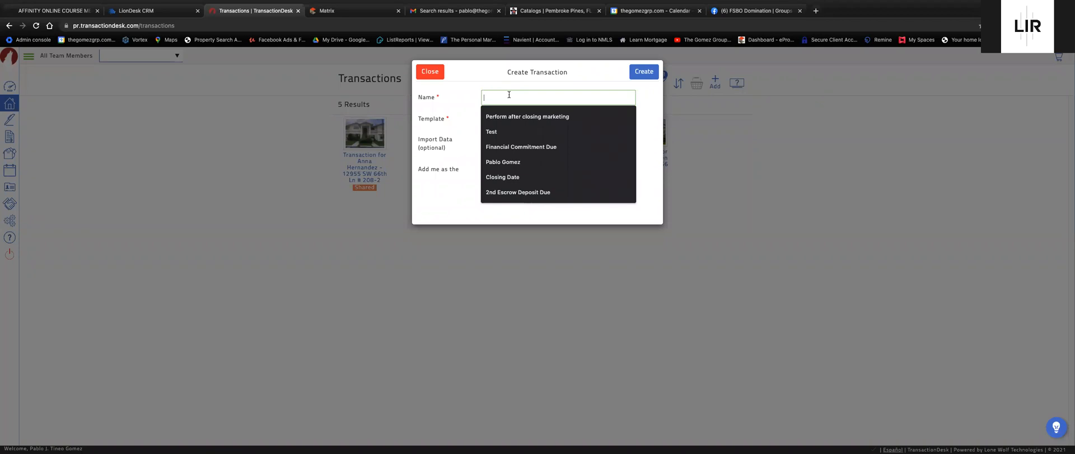
text(Transactio)
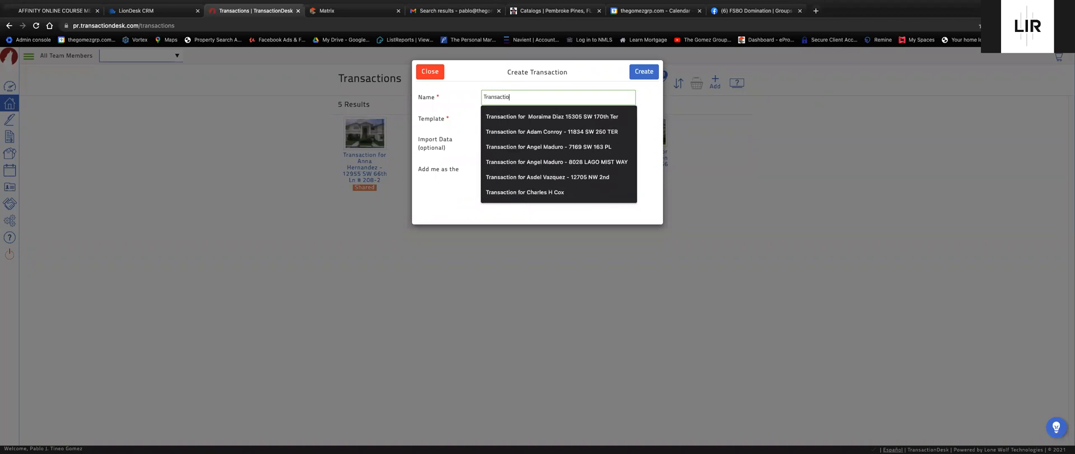
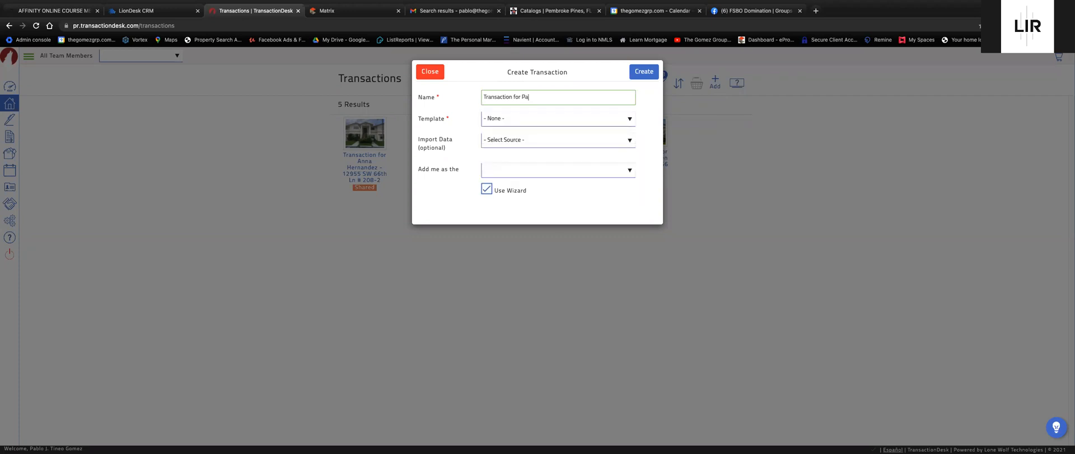
Create the transaction from the Sales Listing template with no data import source.
click(530, 119)
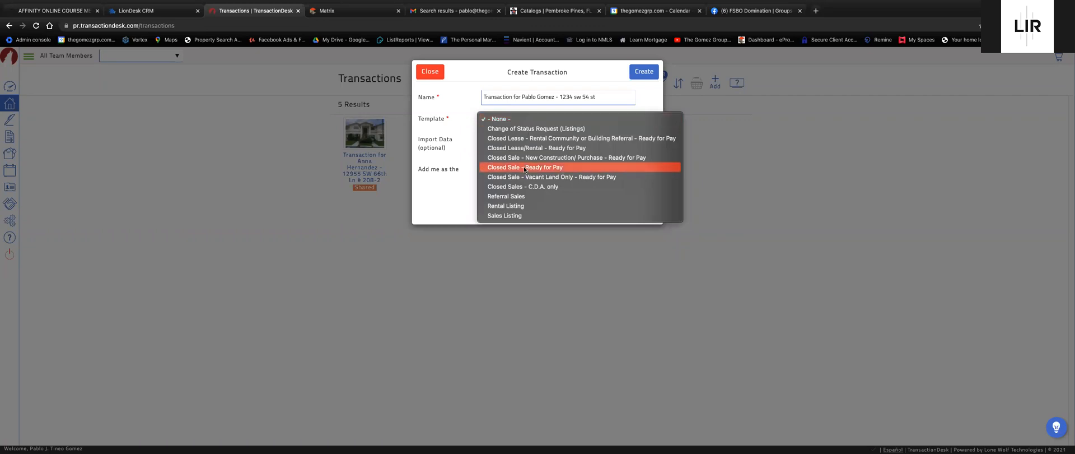
click(526, 218)
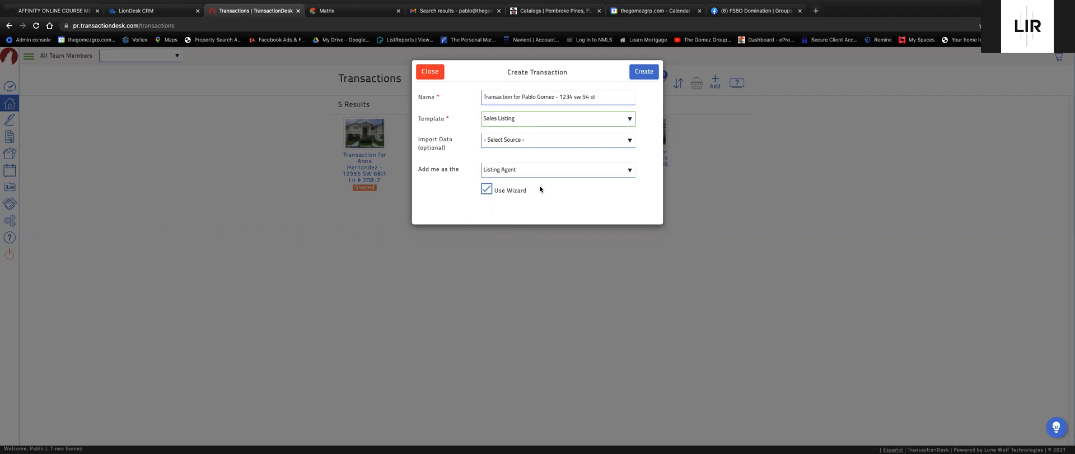
click(516, 139)
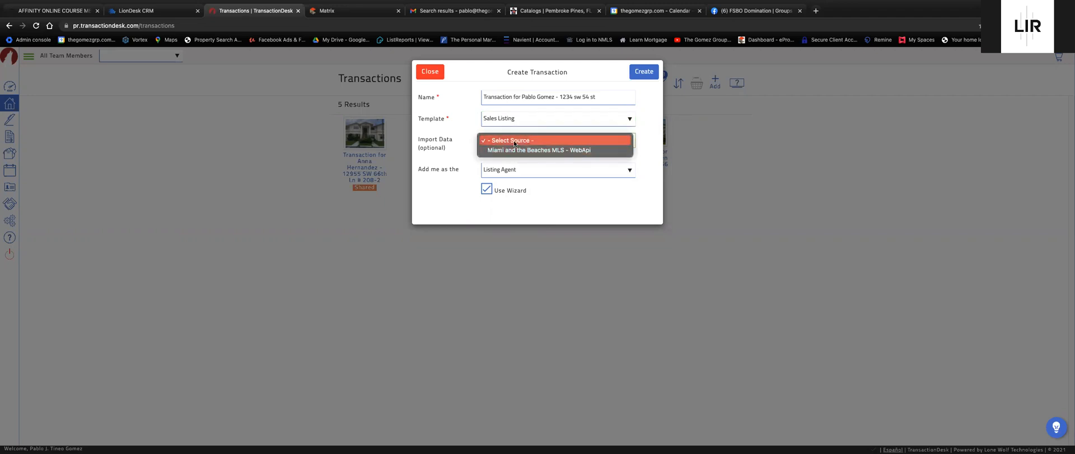
click(450, 146)
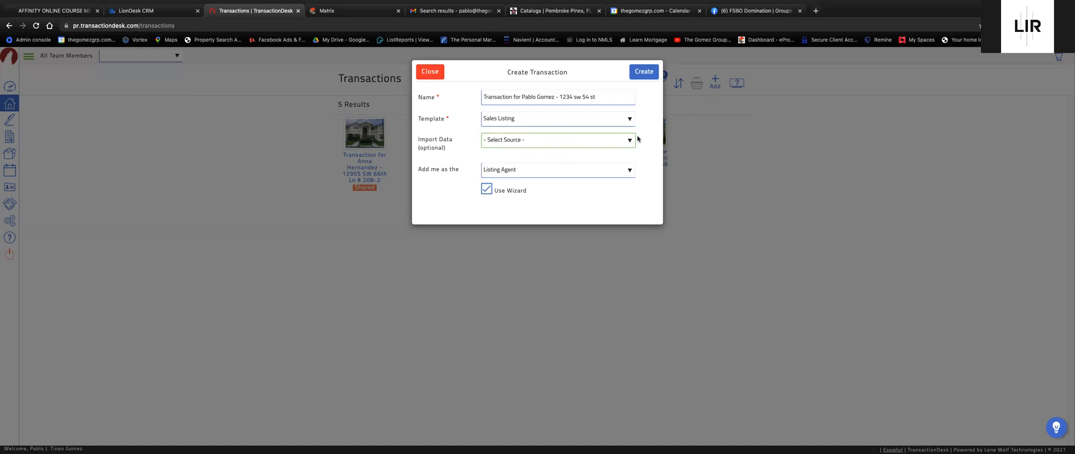
click(644, 73)
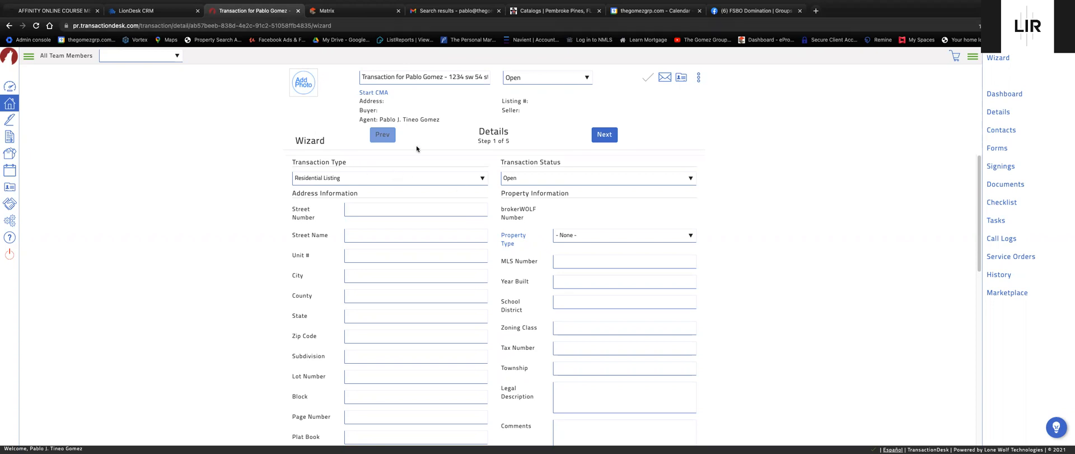
Set Property Type to RESIDENTIAL and enter the property's street number and street name.
click(597, 235)
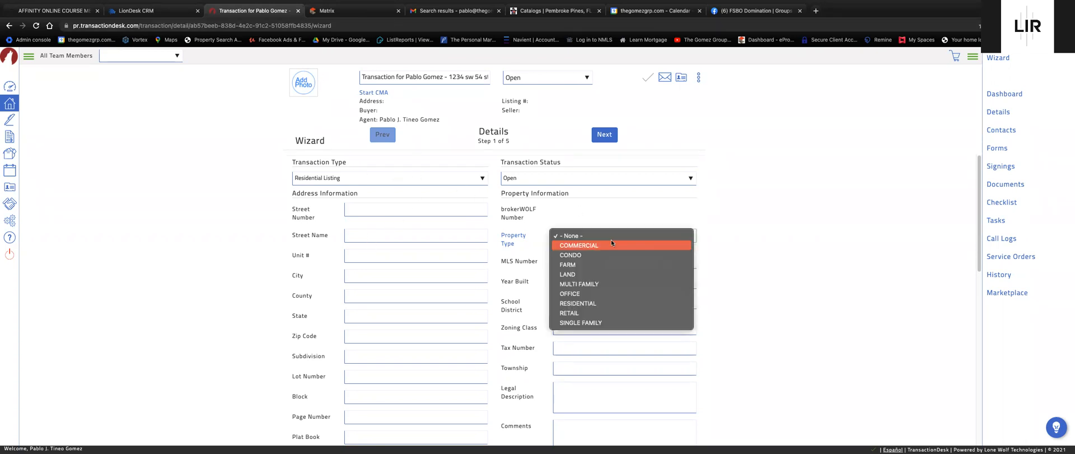
click(597, 303)
click(427, 208)
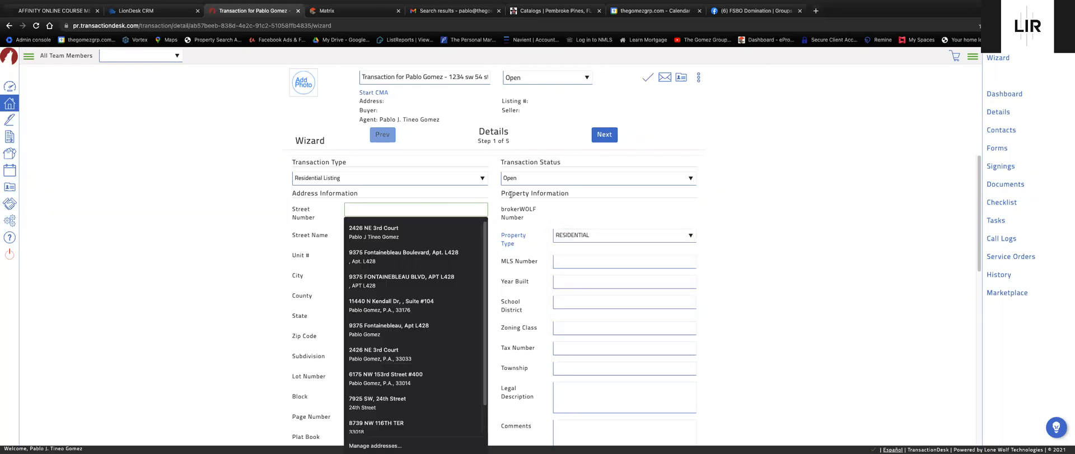
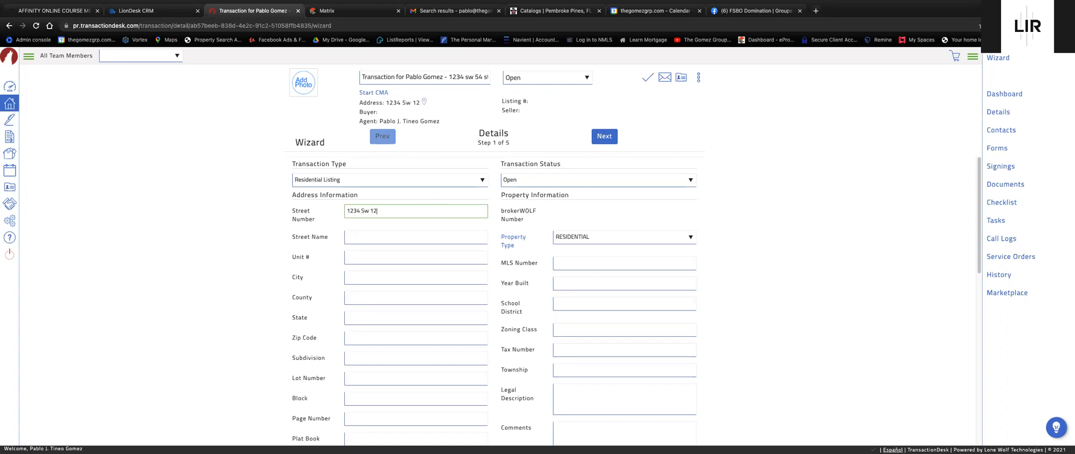
text(W)
click(398, 236)
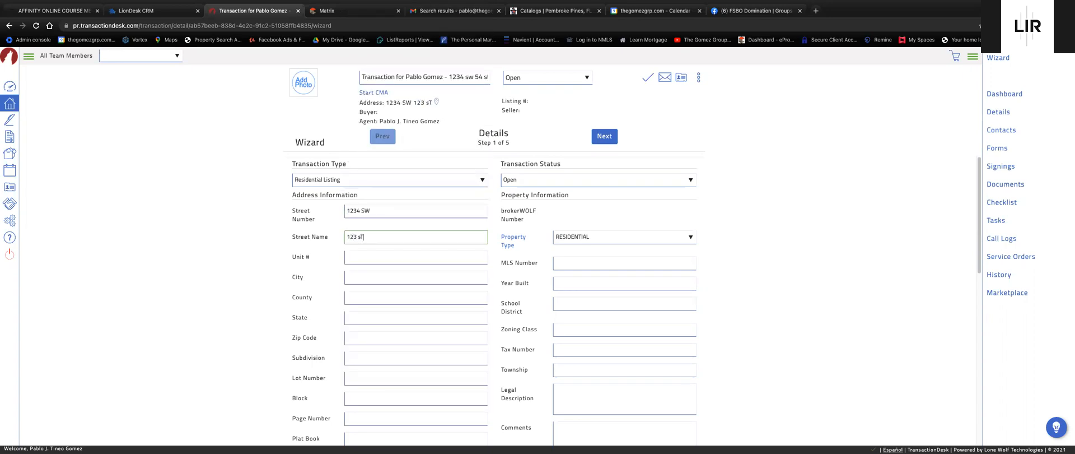
text(ST)
Fill in city Miami, county Miami Dade, state FL and the property's zip code.
click(365, 275)
text(MIAM)
click(364, 298)
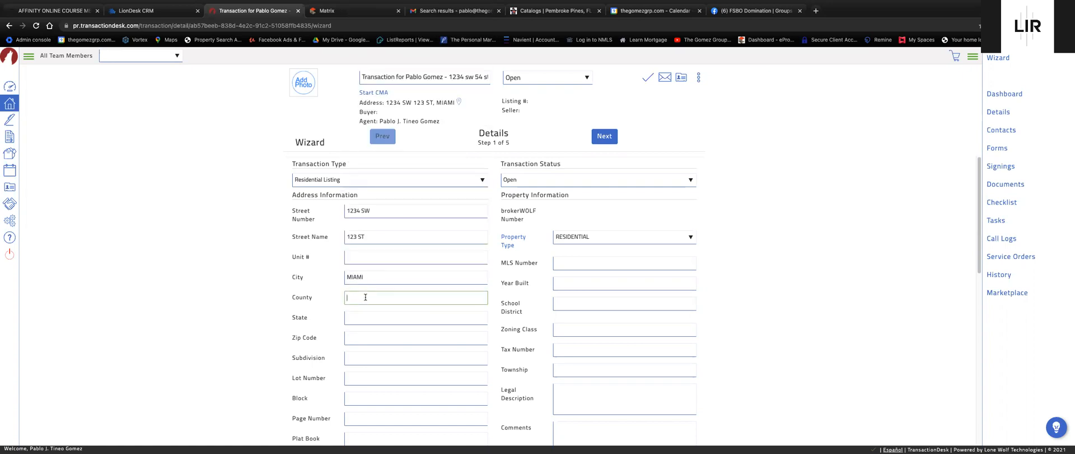
text(mIA)
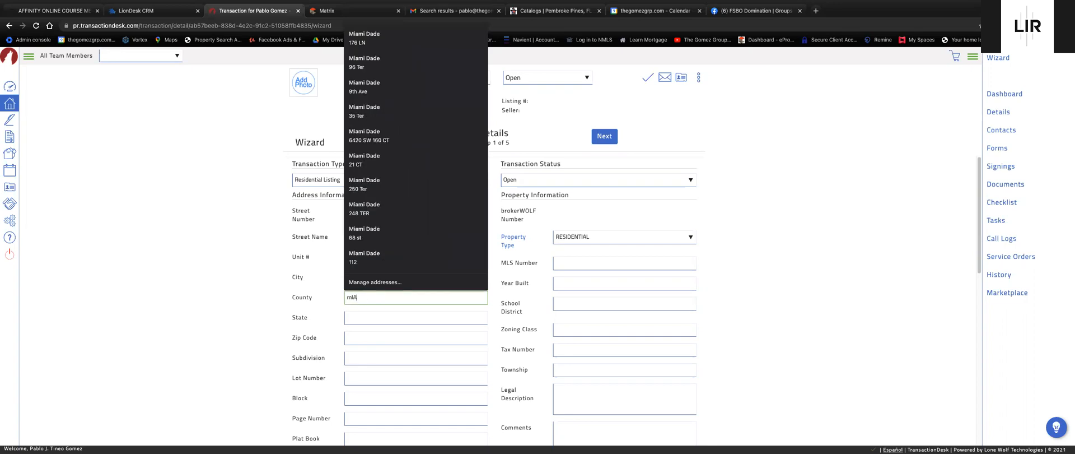
key(BackSpace)
key(BackSpace)
key(BackSpace)
text(Miami da)
click(354, 317)
text(fl)
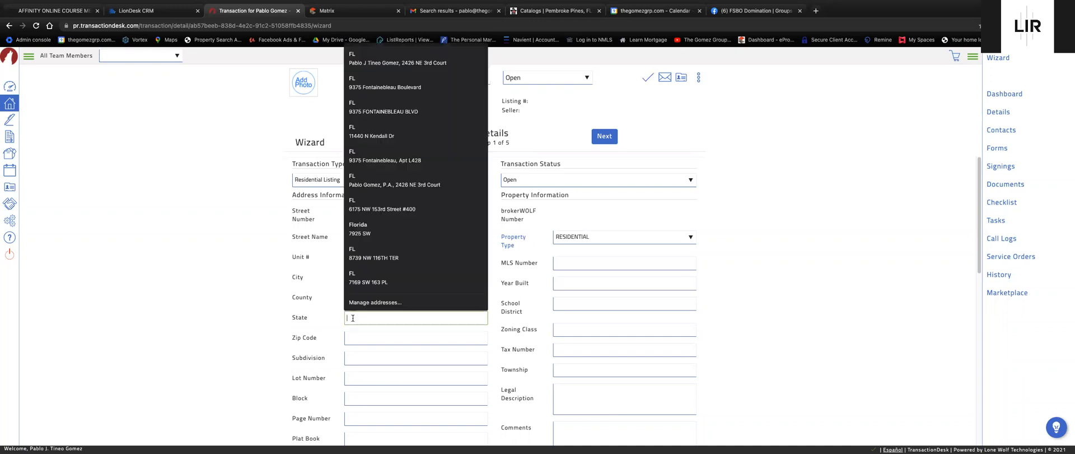
click(355, 340)
text(33185)
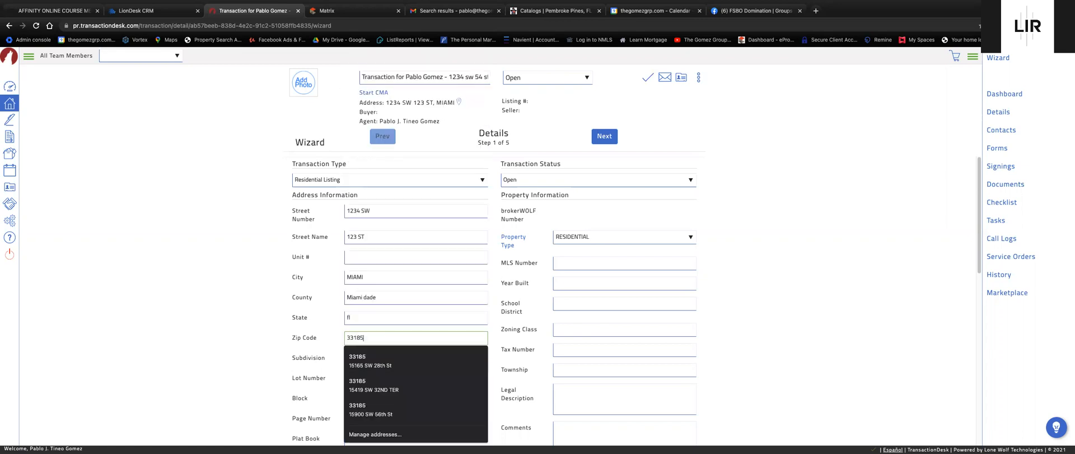
click(785, 388)
Enter 'Legal Description' in the legal description field.
scroll(781, 385, down, 1)
click(559, 270)
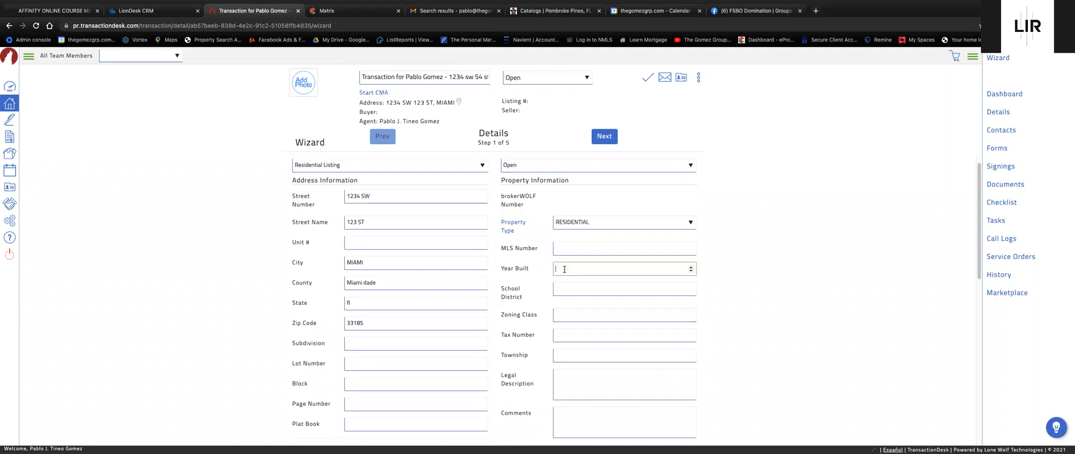
scroll(300, 286, down, 2)
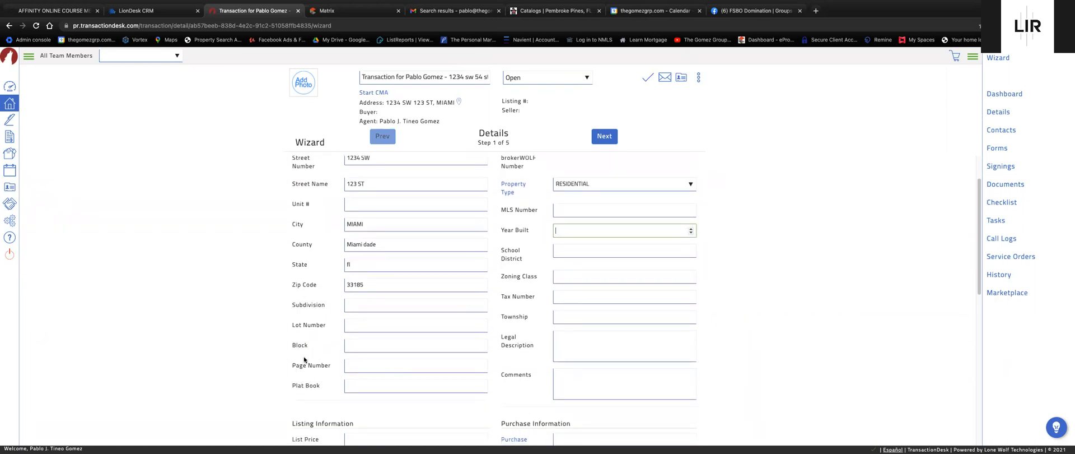
click(621, 347)
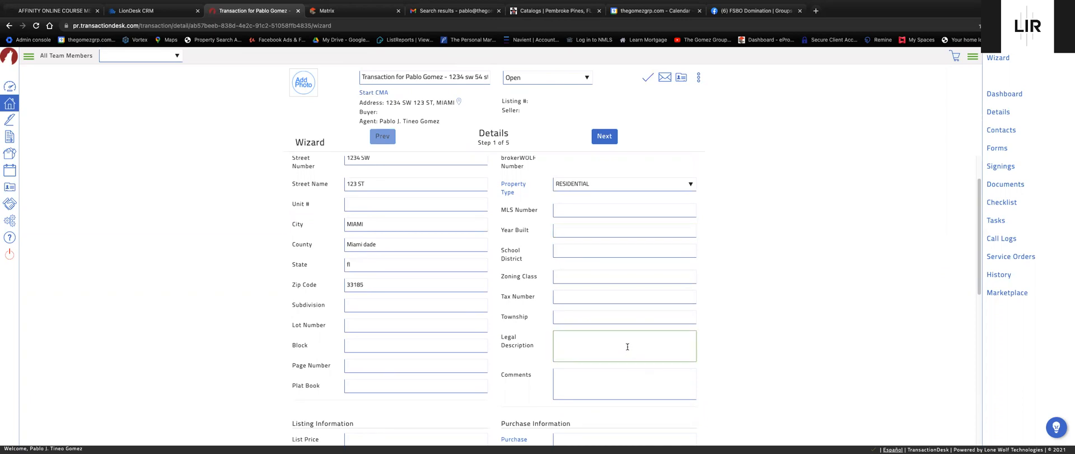
text(Legal Description)
Set the list price to 400000 and advance to the Transaction Dates step.
scroll(789, 293, down, 4)
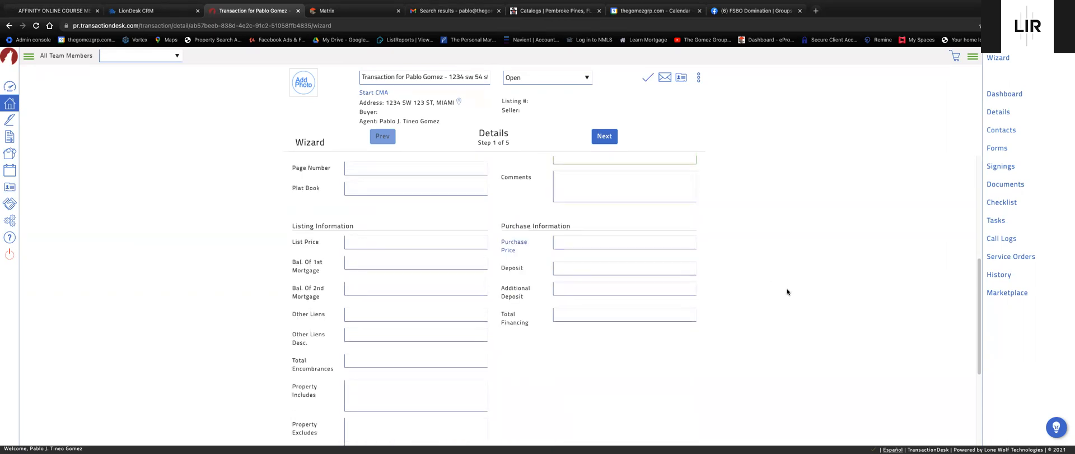
click(453, 236)
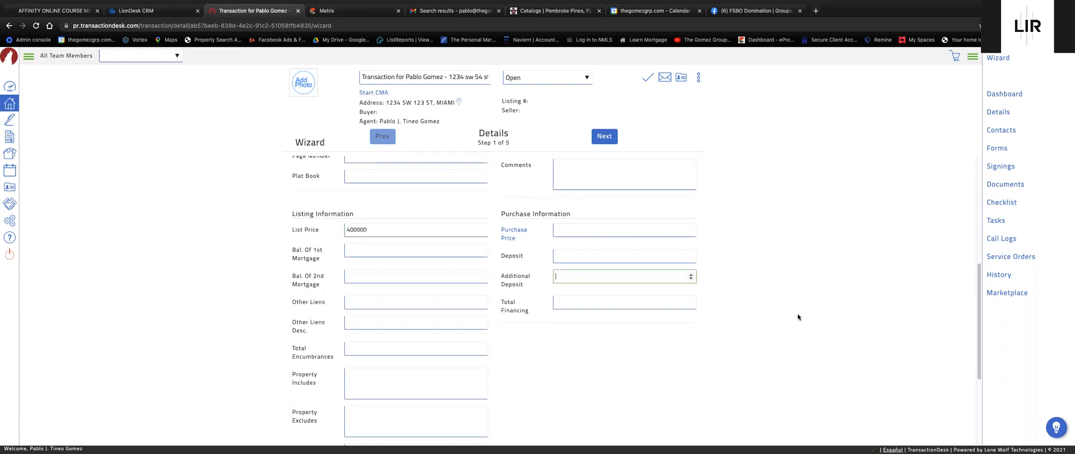
scroll(798, 314, down, 3)
scroll(473, 232, up, 3)
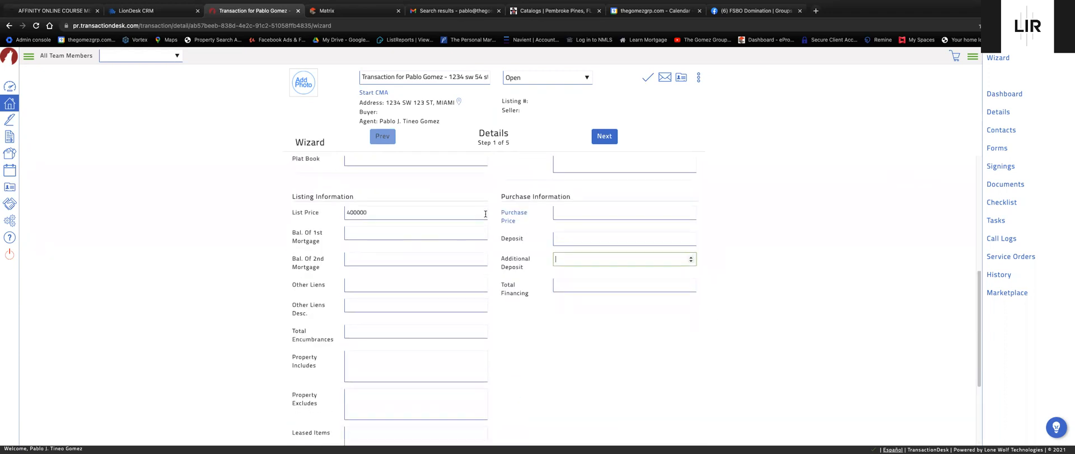
scroll(555, 296, up, 5)
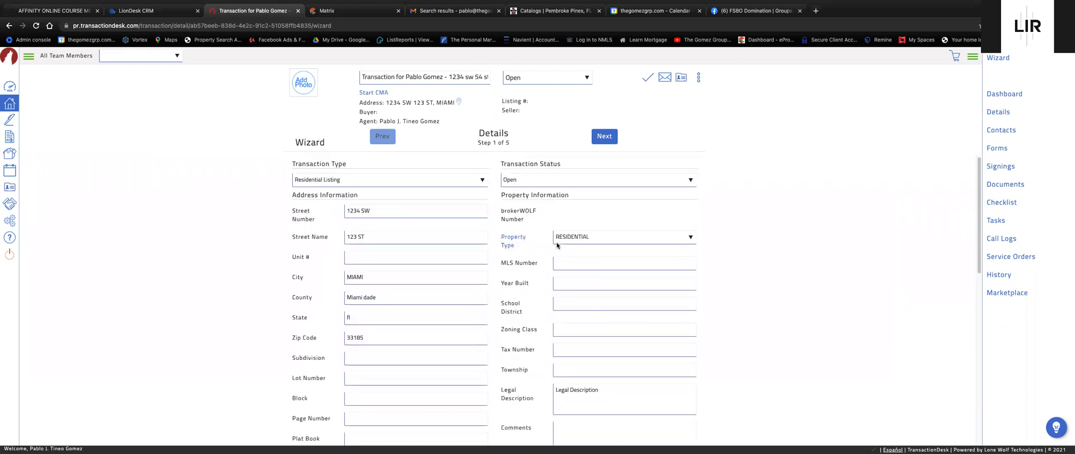
scroll(768, 334, down, 1)
scroll(446, 271, down, 3)
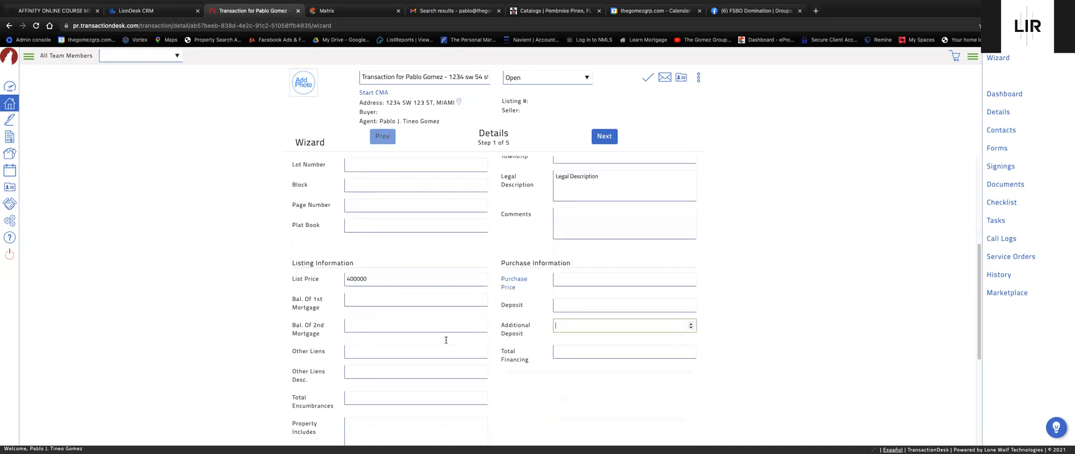
scroll(616, 335, up, 1)
scroll(550, 230, up, 1)
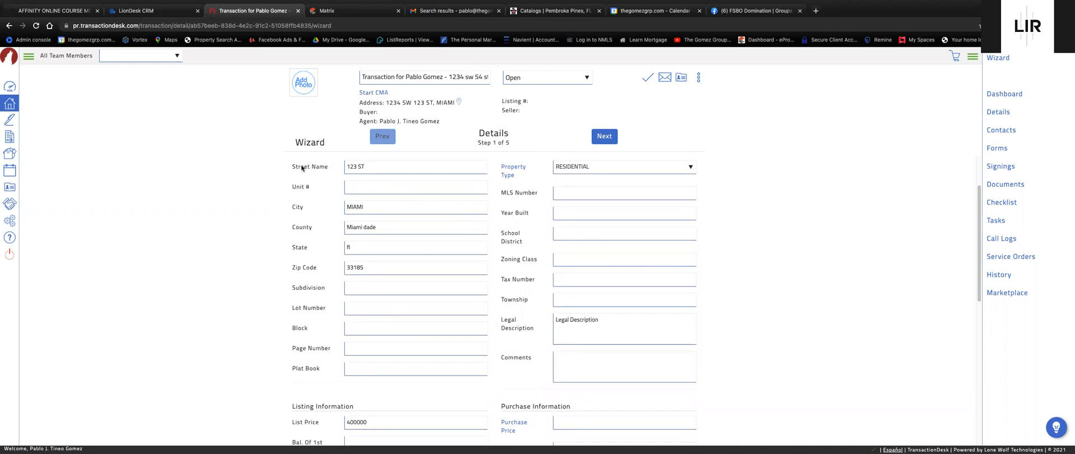
scroll(363, 211, up, 1)
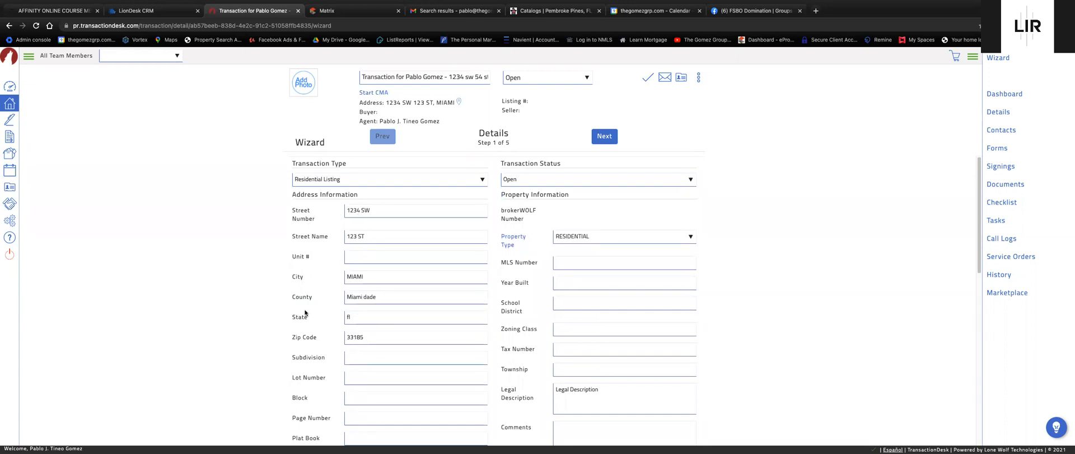
scroll(745, 336, down, 1)
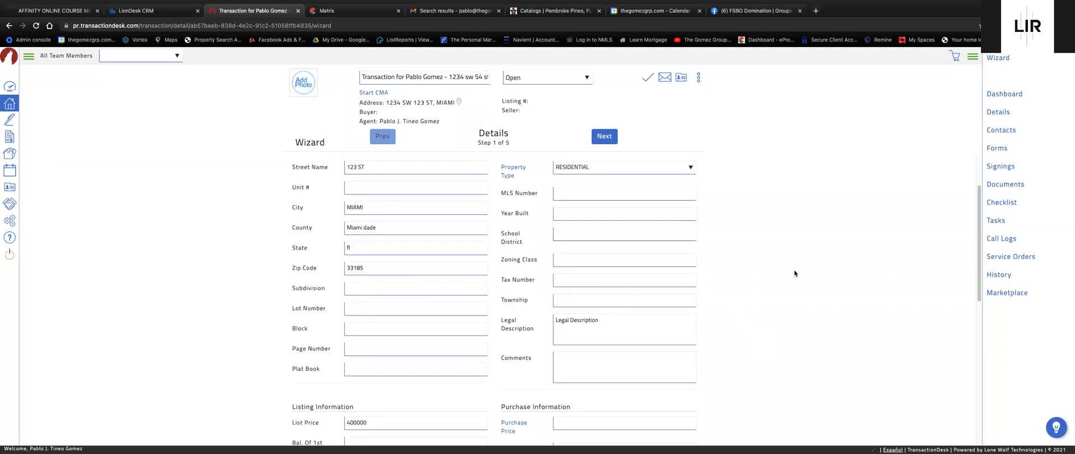
click(598, 136)
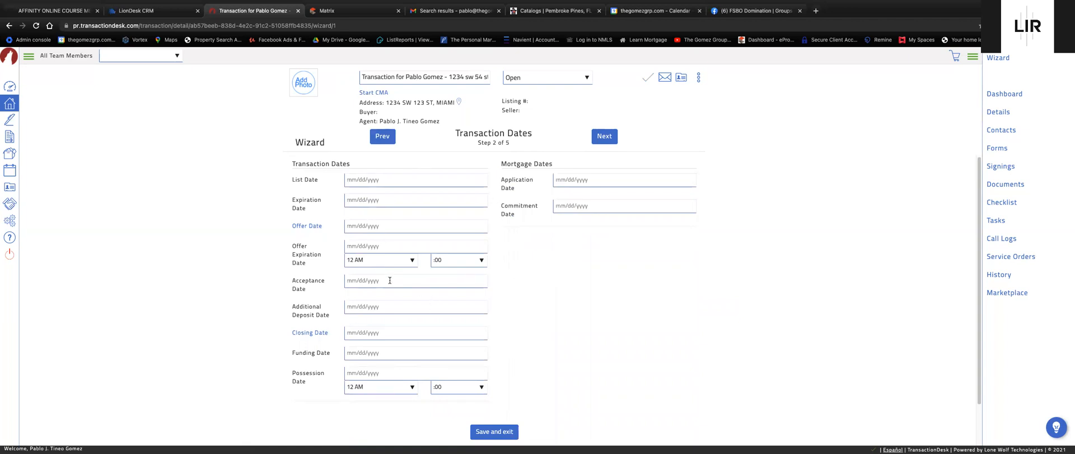
Set the List Date to 08/09/2021 and continue to the Contacts step.
click(371, 180)
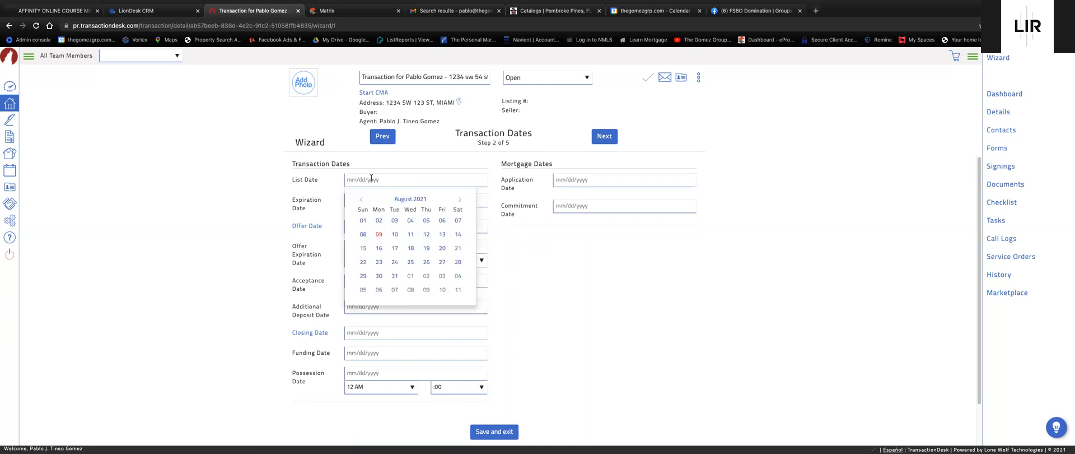
click(378, 237)
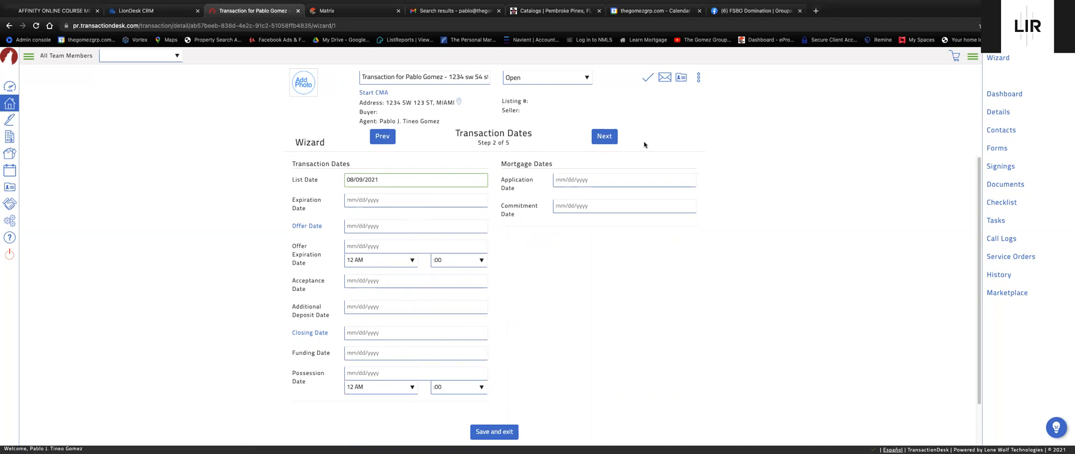
click(601, 140)
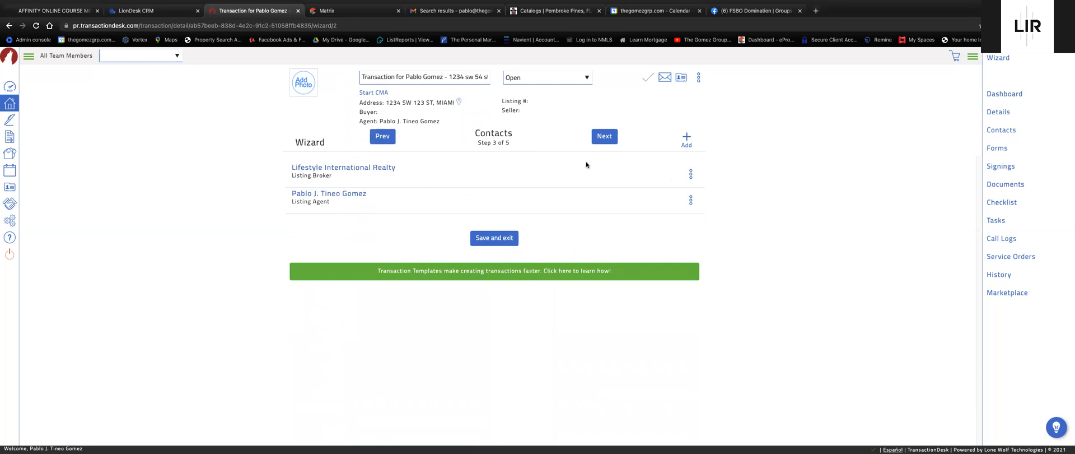
On the Forms step, search 'listing' and select the ERS-18tb listing agreement.
click(613, 142)
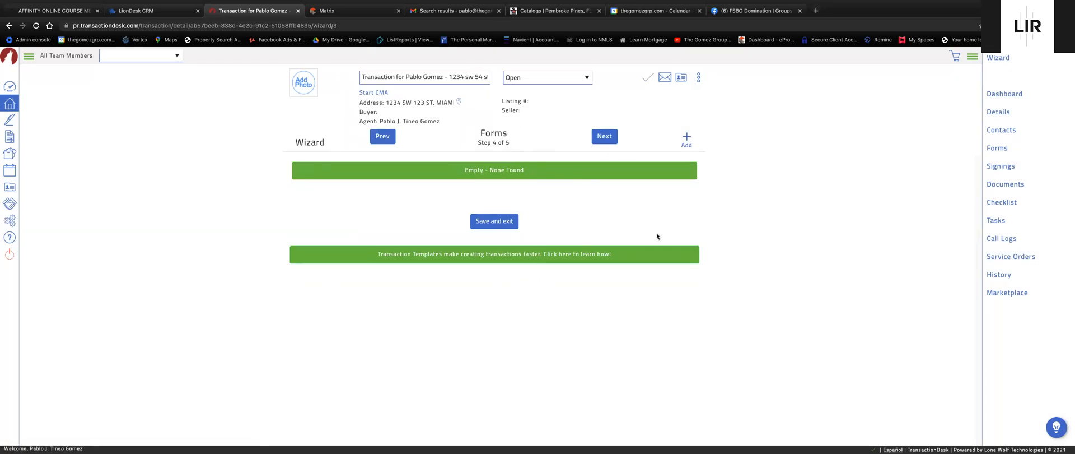
click(687, 138)
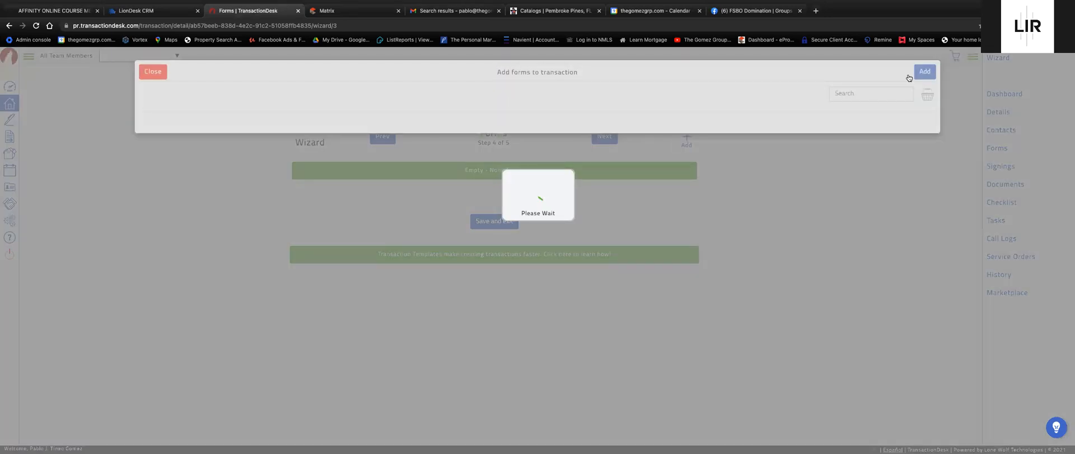
click(867, 93)
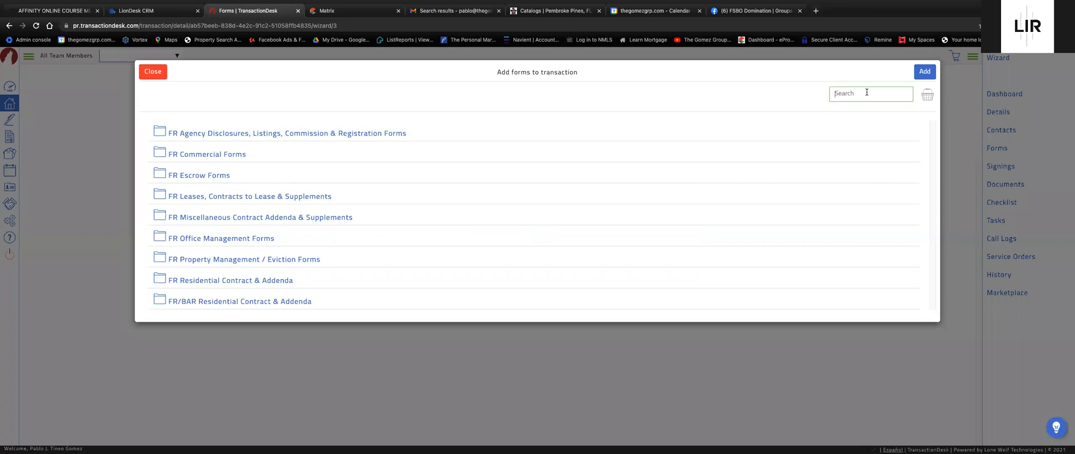
text(listing)
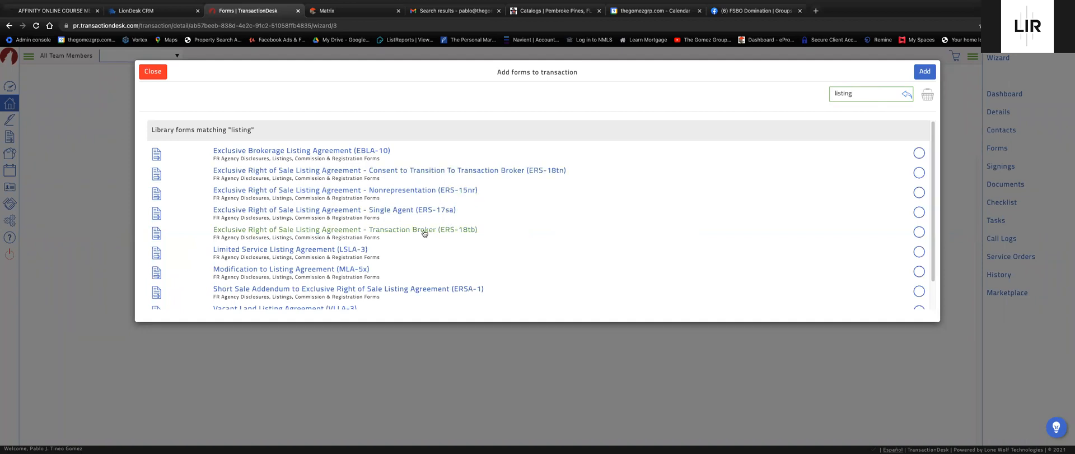
click(392, 232)
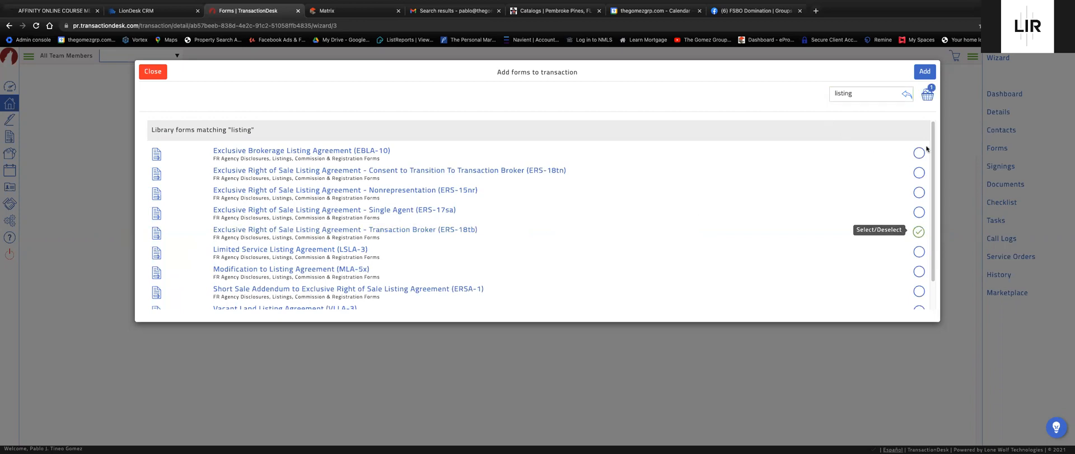
click(927, 98)
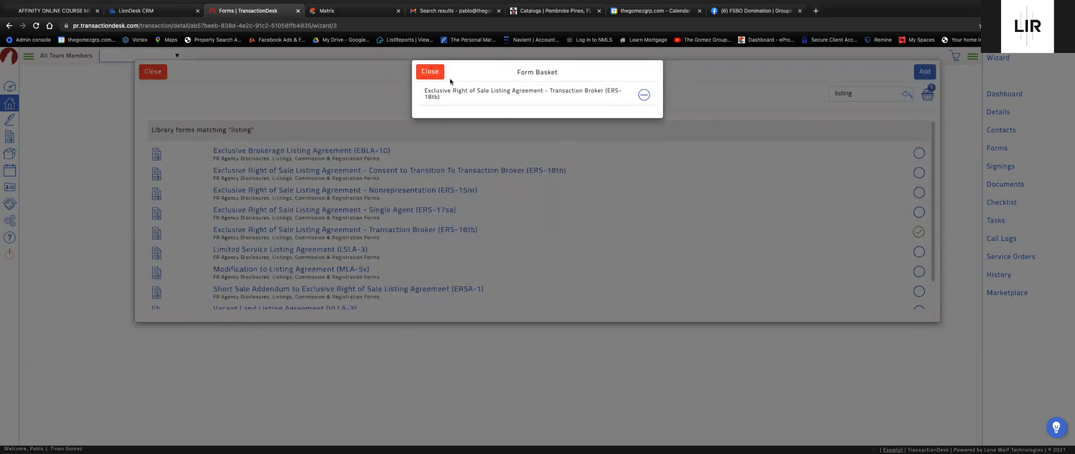
click(430, 71)
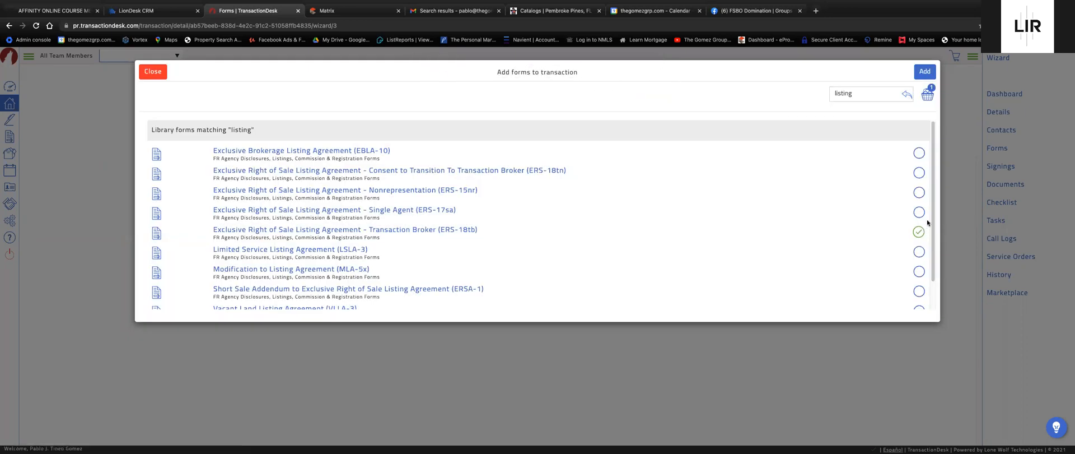
Search 'selle', select the Sellers Property Disclosure Update (SPDU-1), and attach both forms.
double_click(856, 94)
key(BackSpace)
text(sellers)
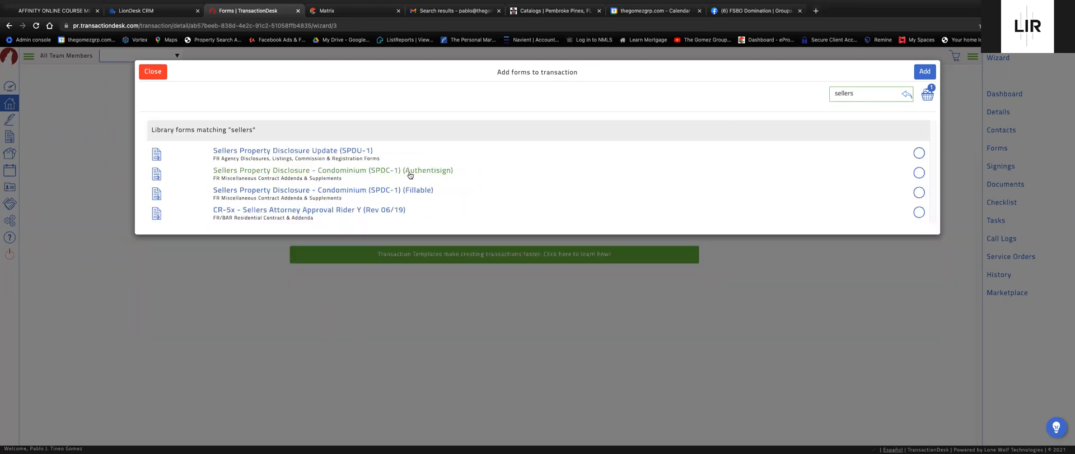
click(298, 154)
click(928, 95)
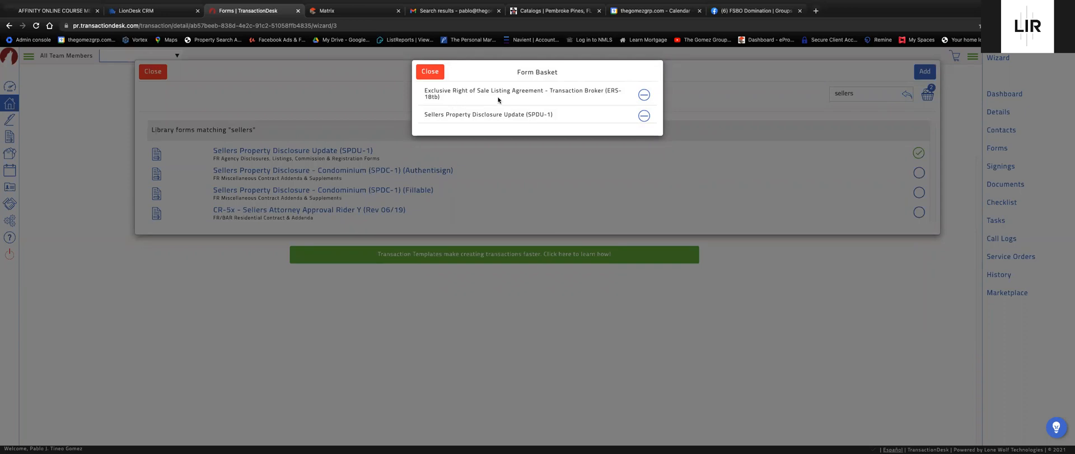
click(431, 71)
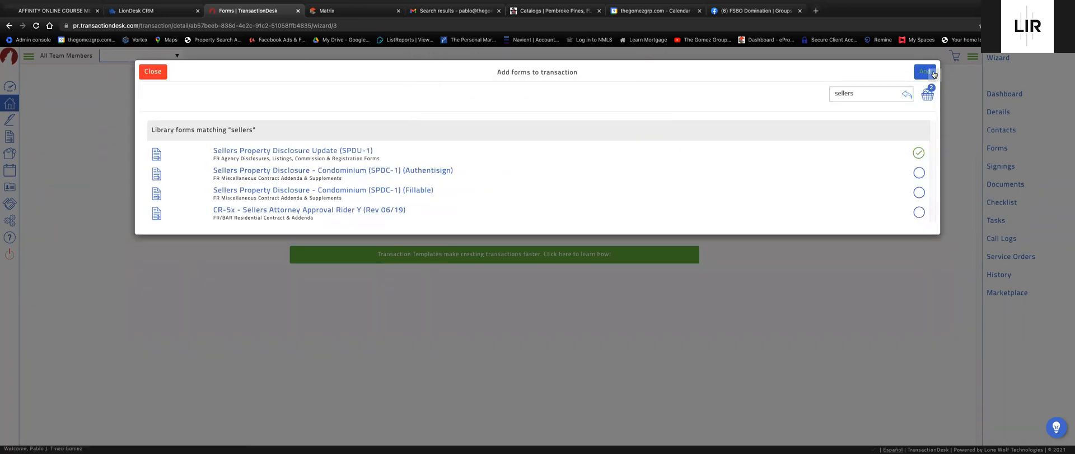
click(934, 75)
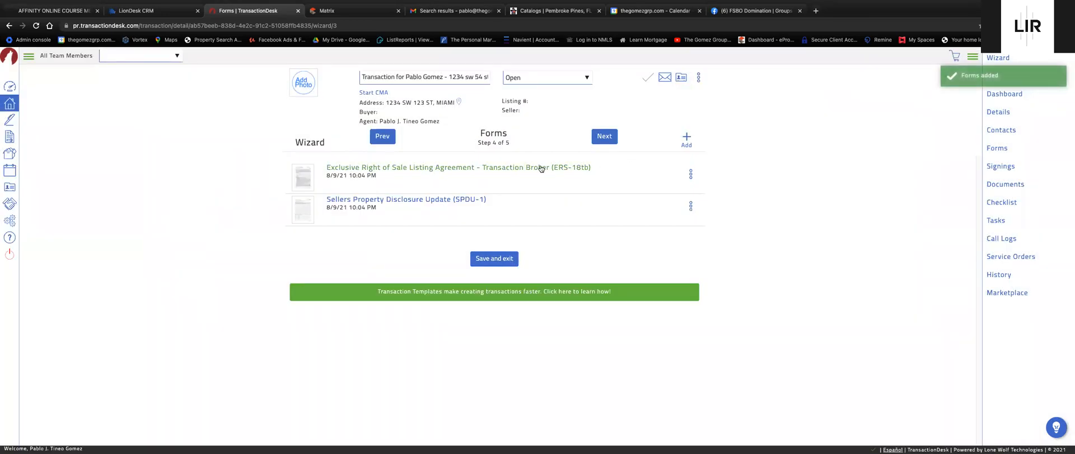
click(540, 168)
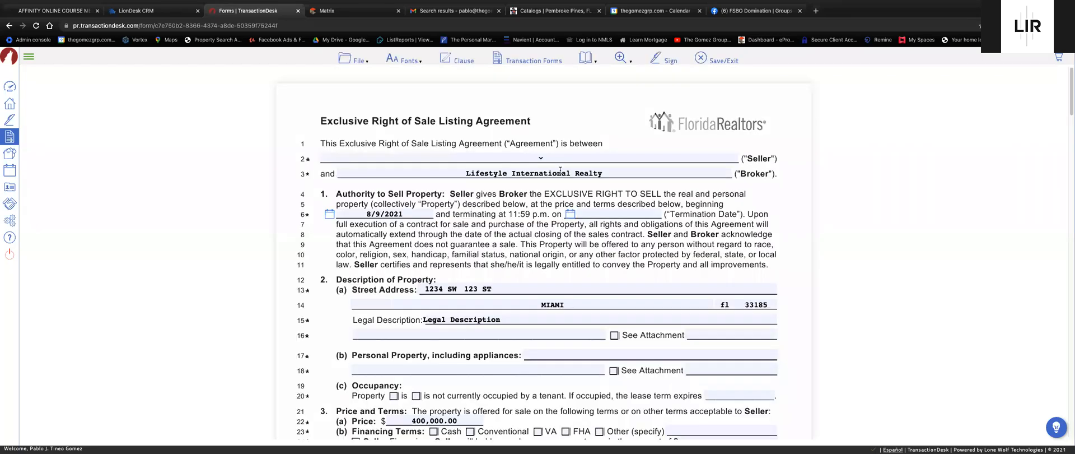
Review the ERS-18tb agreement and confirm creating a signing session for it.
scroll(641, 166, down, 1)
scroll(504, 179, down, 4)
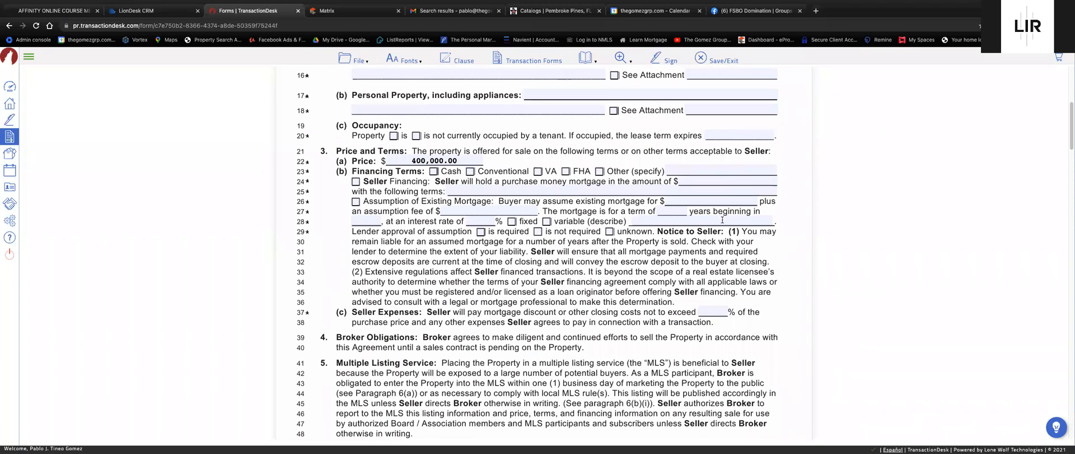
scroll(580, 231, up, 5)
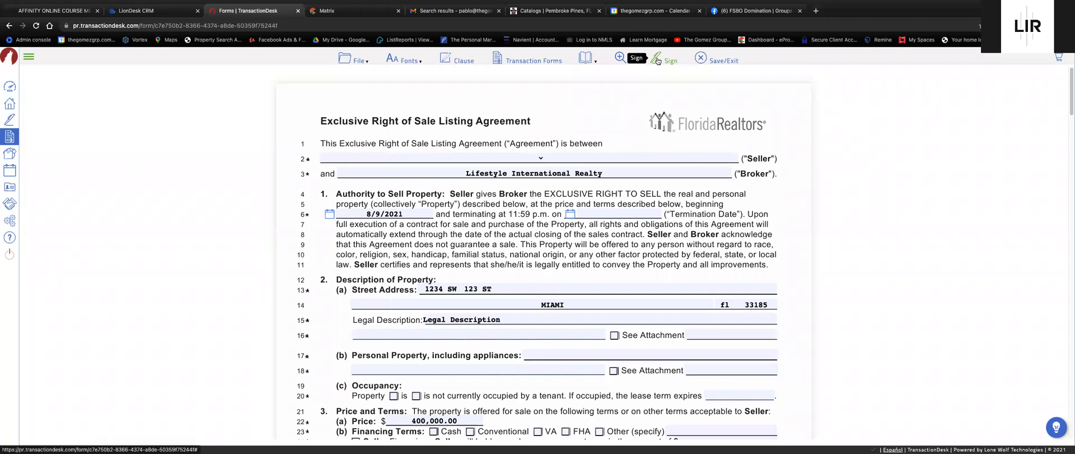
click(658, 60)
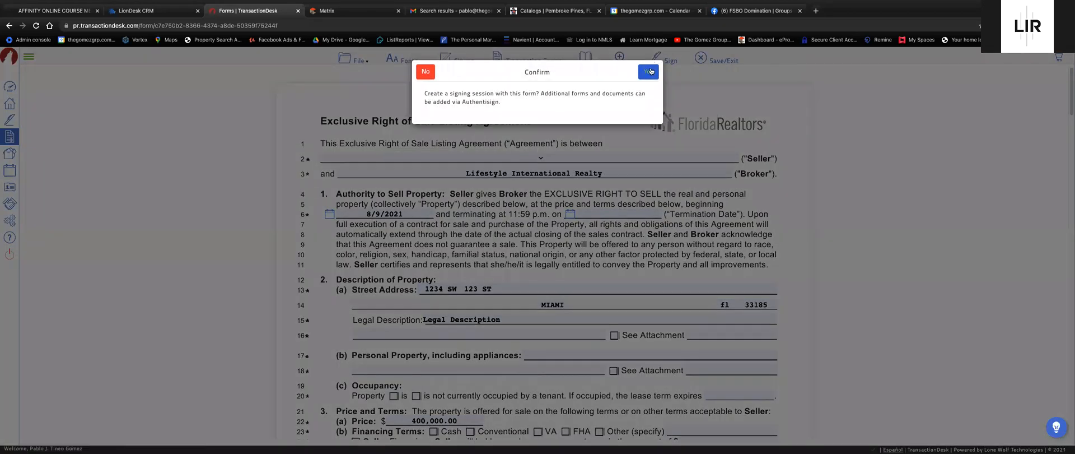
click(649, 71)
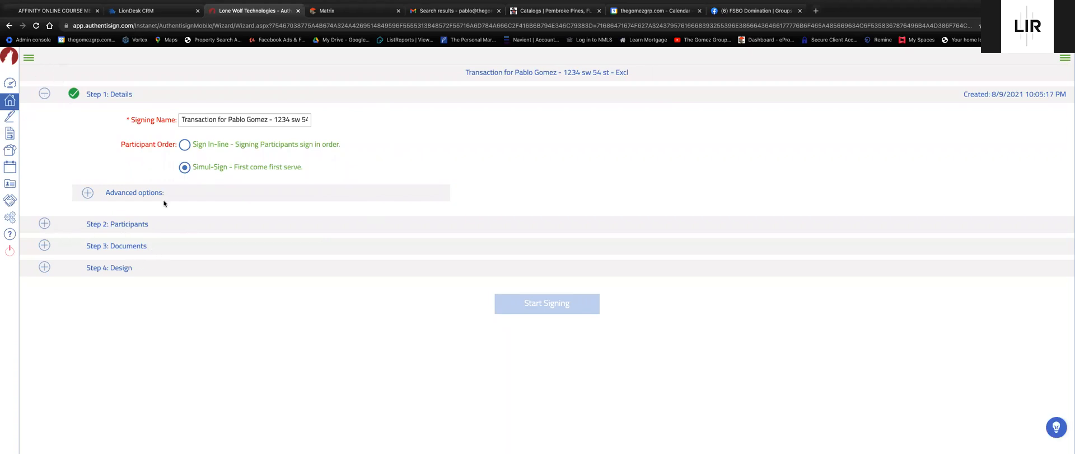
Add the listing agent as remote signer, pass the Documents and Design steps, and close the summary.
click(45, 224)
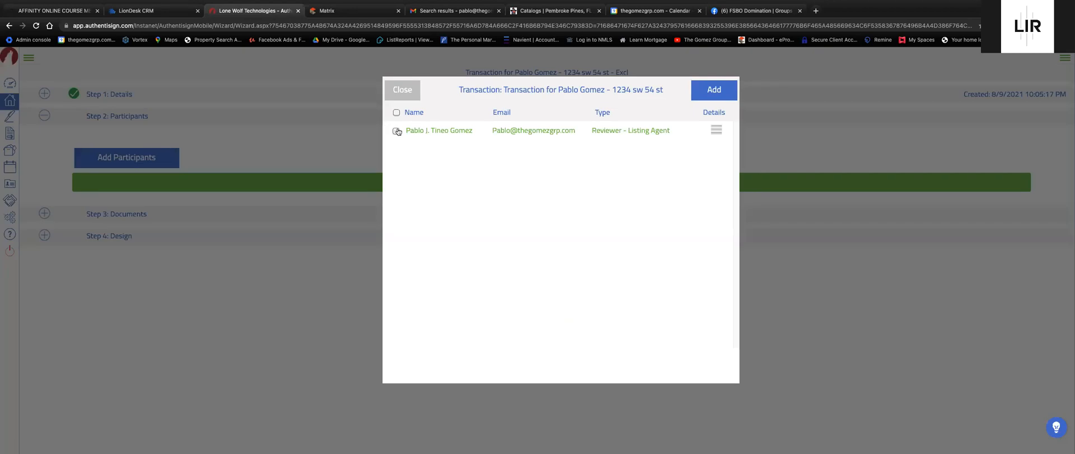
click(429, 148)
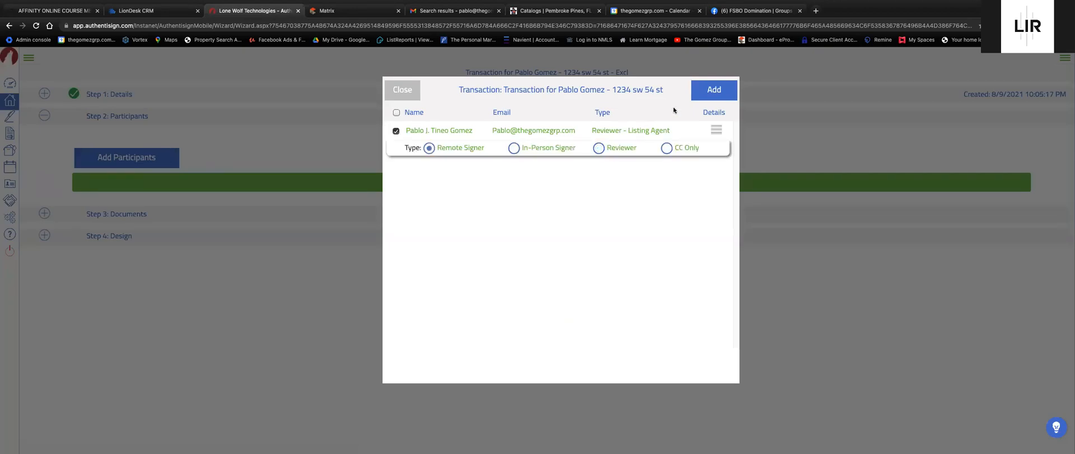
click(704, 97)
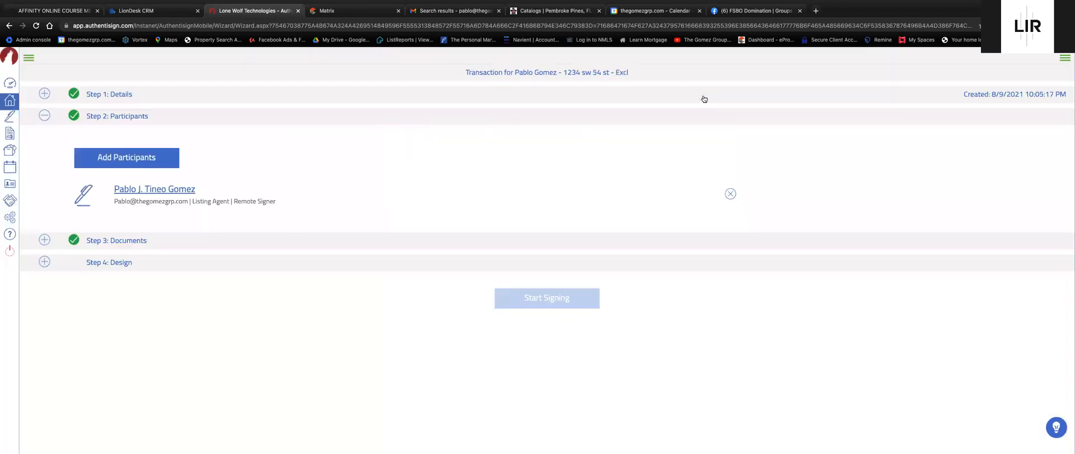
click(45, 240)
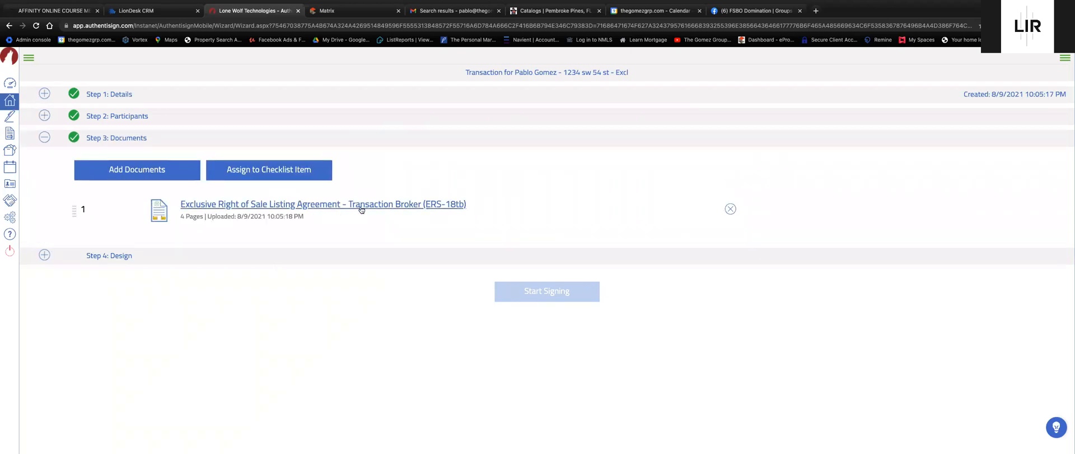
click(45, 255)
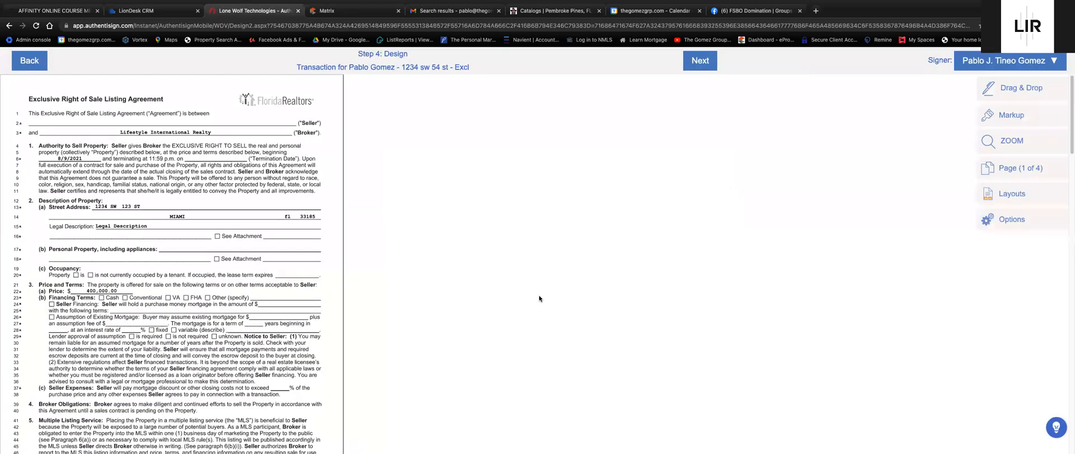
click(701, 64)
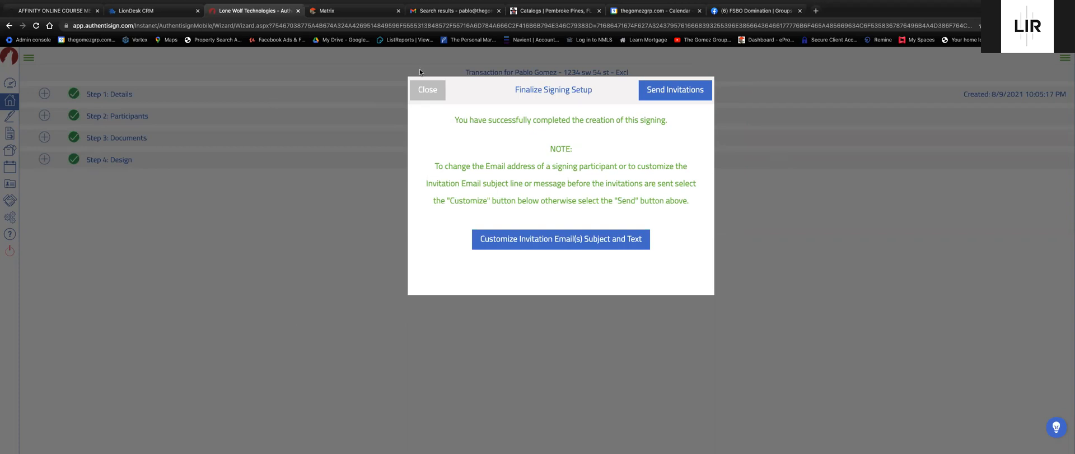
click(426, 90)
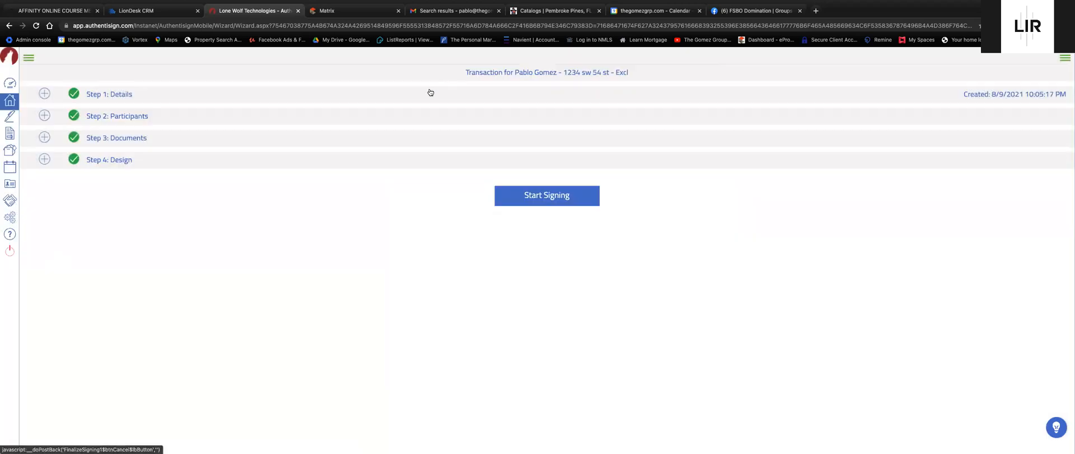
click(12, 103)
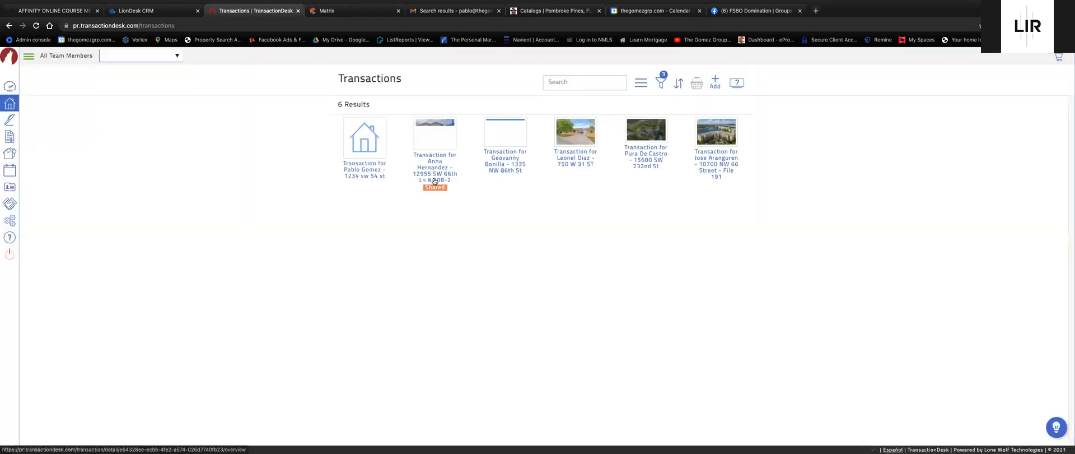
Open the new listing's transaction dashboard, then switch to Matrix's My Listings.
click(356, 169)
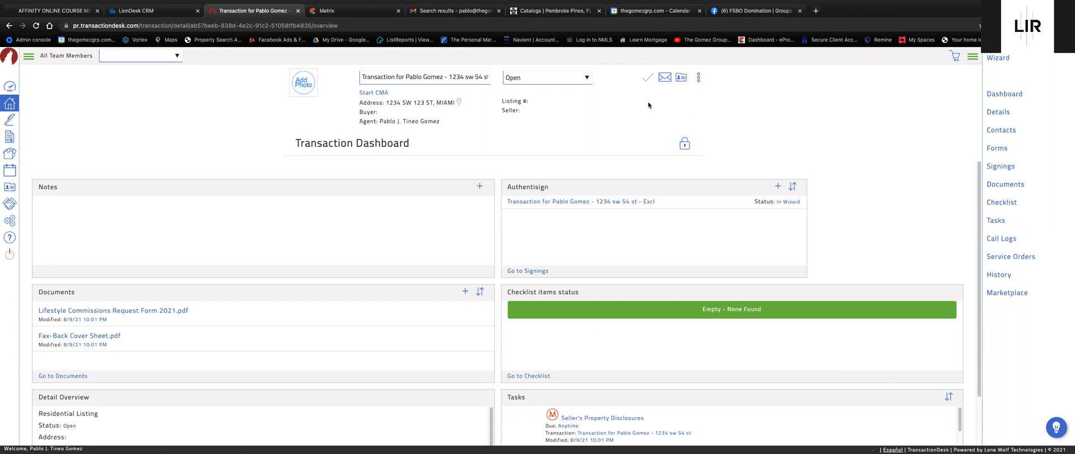
click(359, 11)
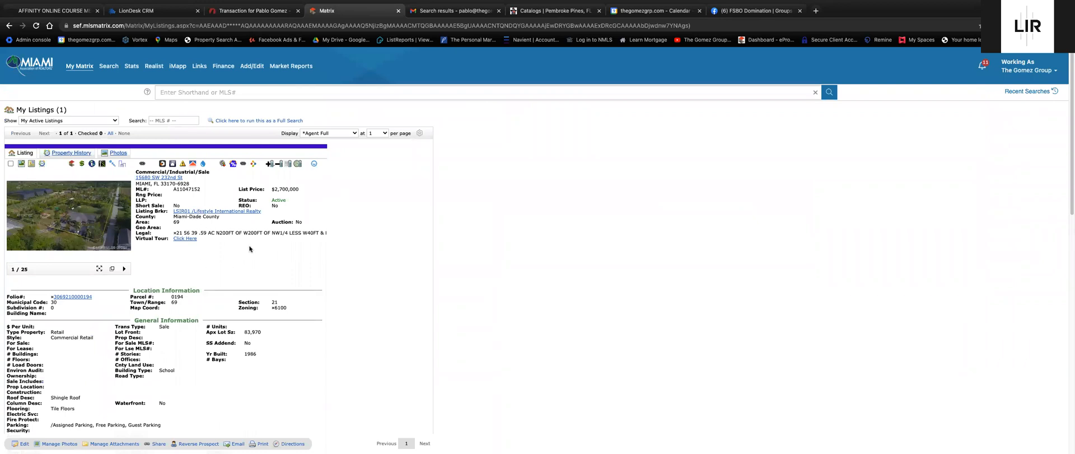
Look over the active listing, then go to Matrix's Add/Edit page for listings, roster and offices.
scroll(245, 244, down, 1)
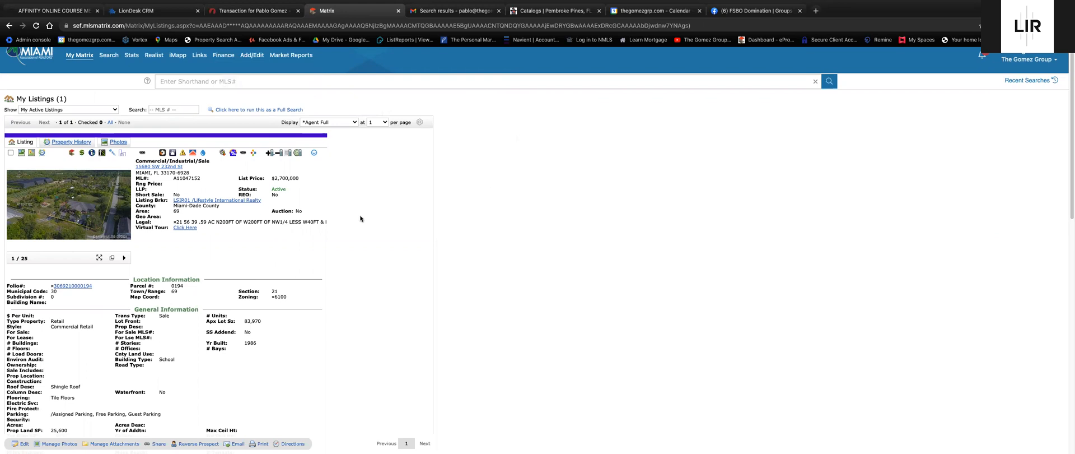
scroll(329, 297, down, 15)
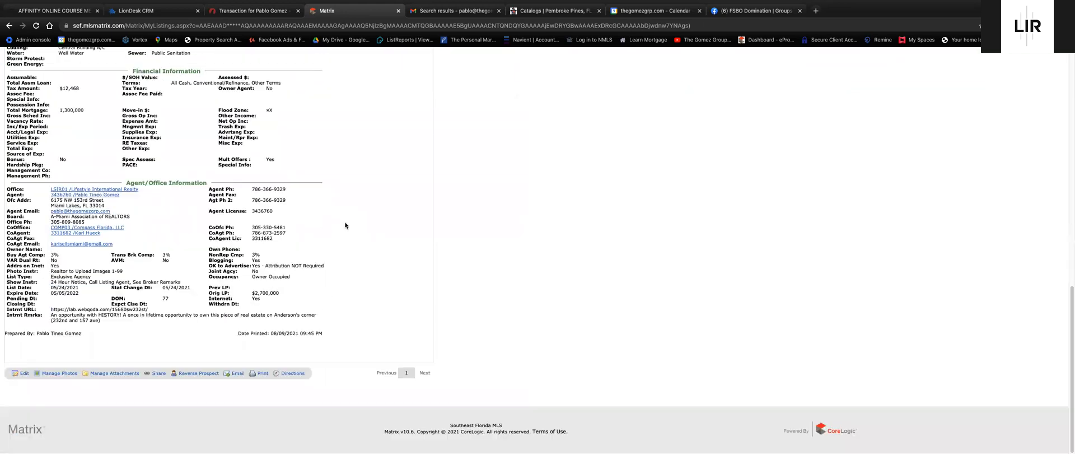
scroll(247, 252, up, 15)
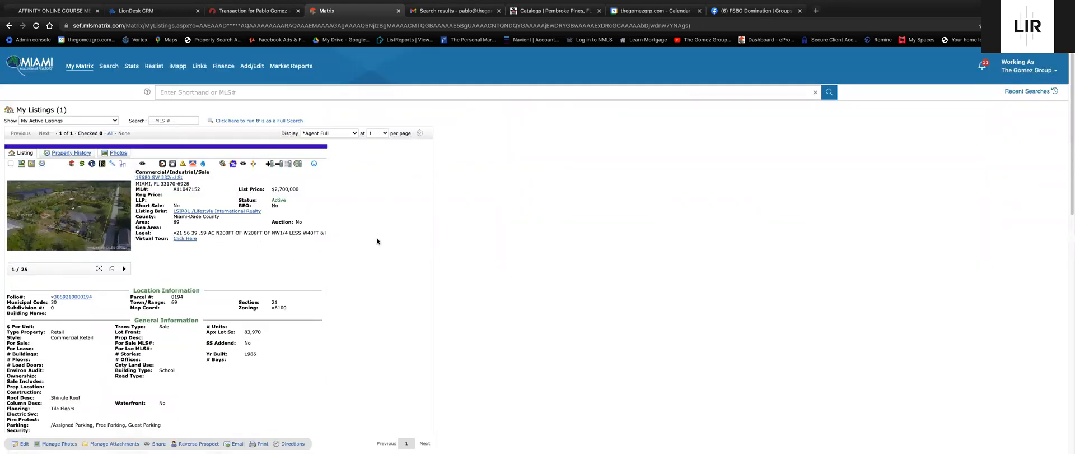
click(250, 68)
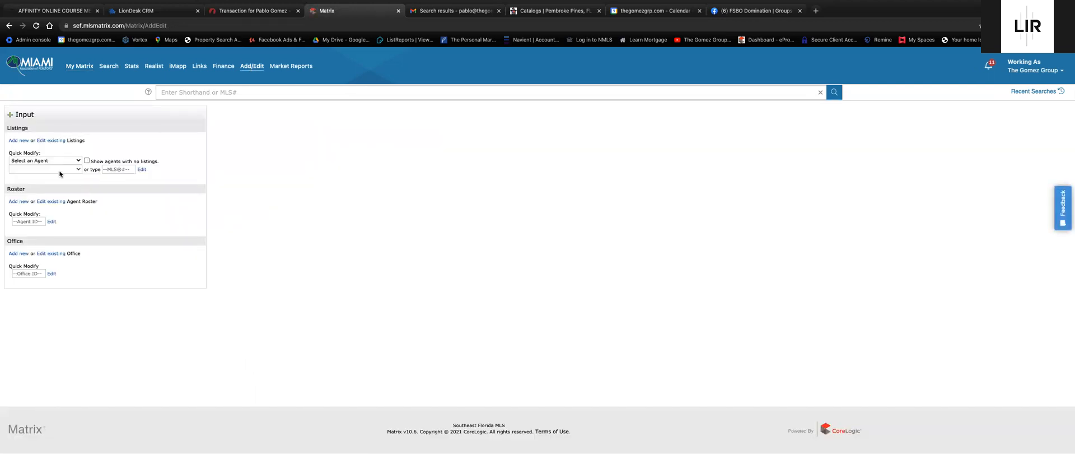
Start a new Single Family/Manufactured Homes listing and search tax records in Miami-Dade County.
click(20, 141)
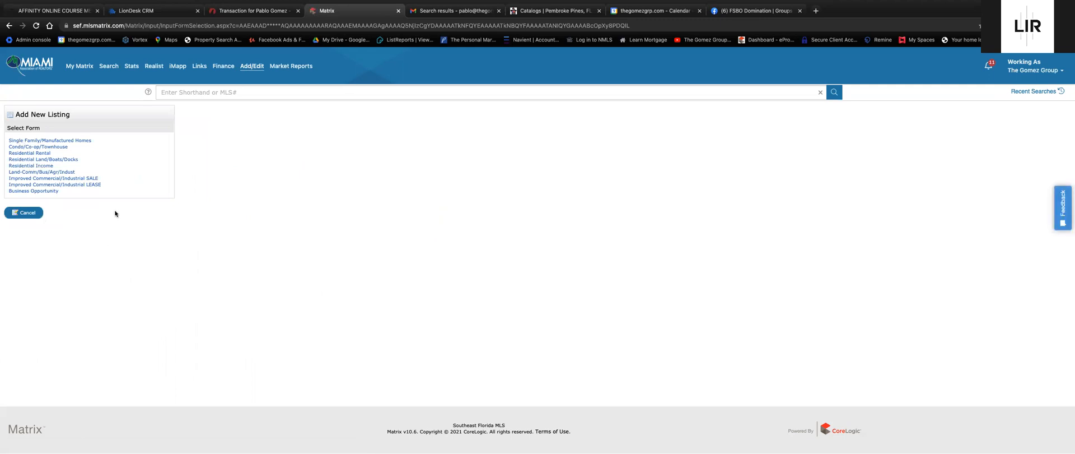
click(60, 141)
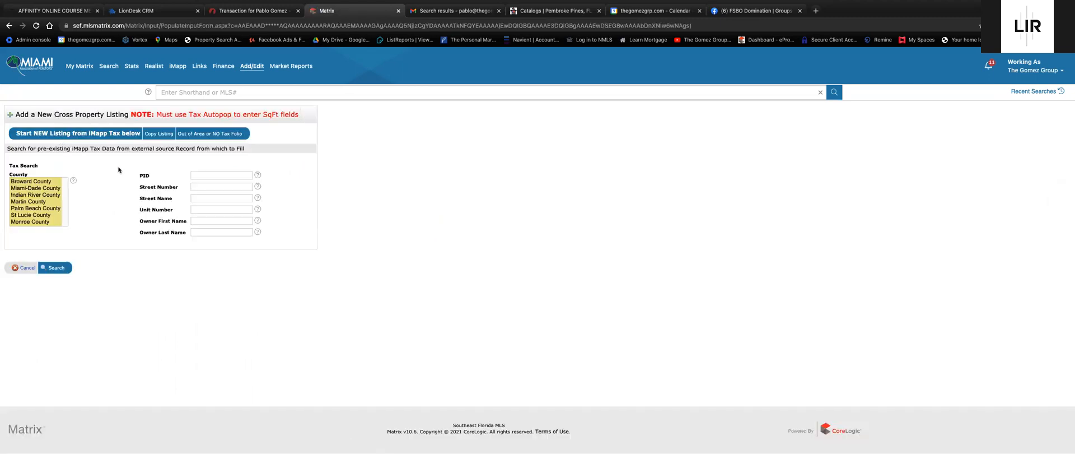
click(54, 188)
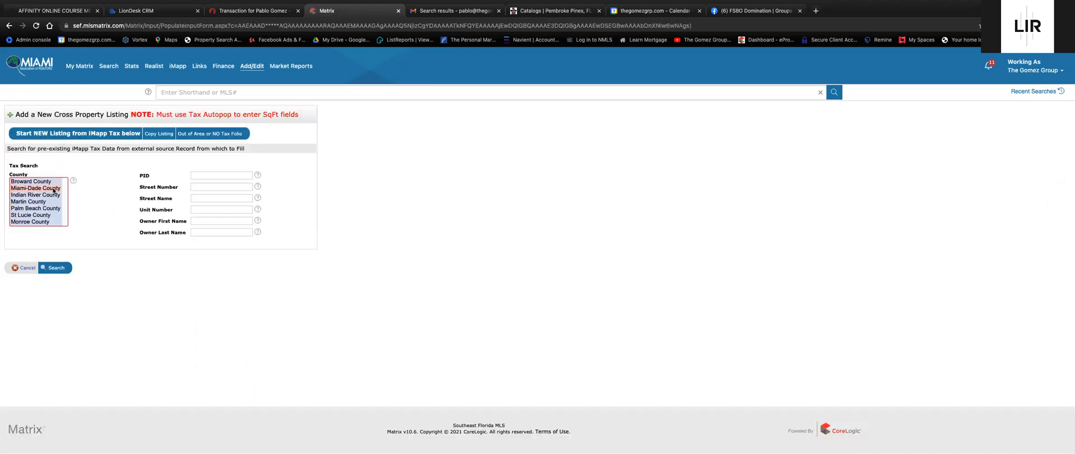
click(223, 175)
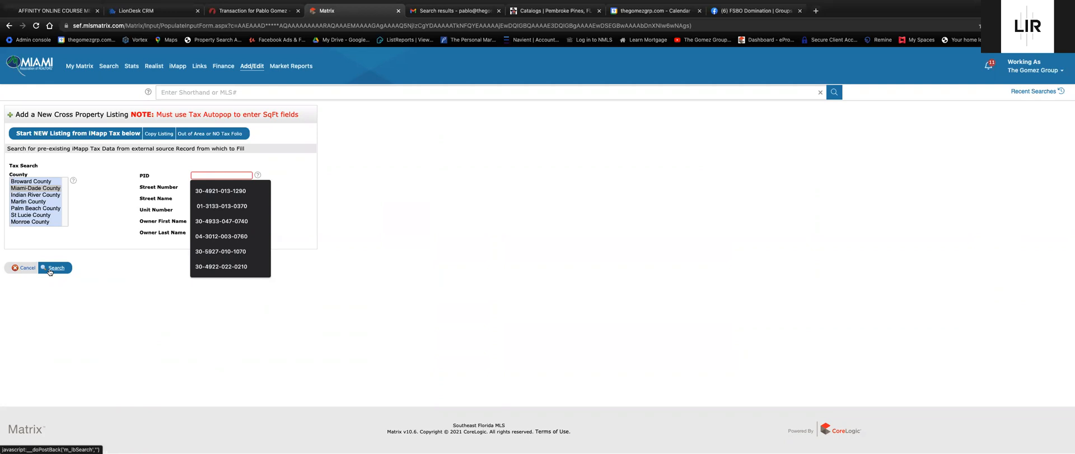
Open active listing A11047152 from My Matrix and bring up its Agent Full print options.
mouse_move(63, 66)
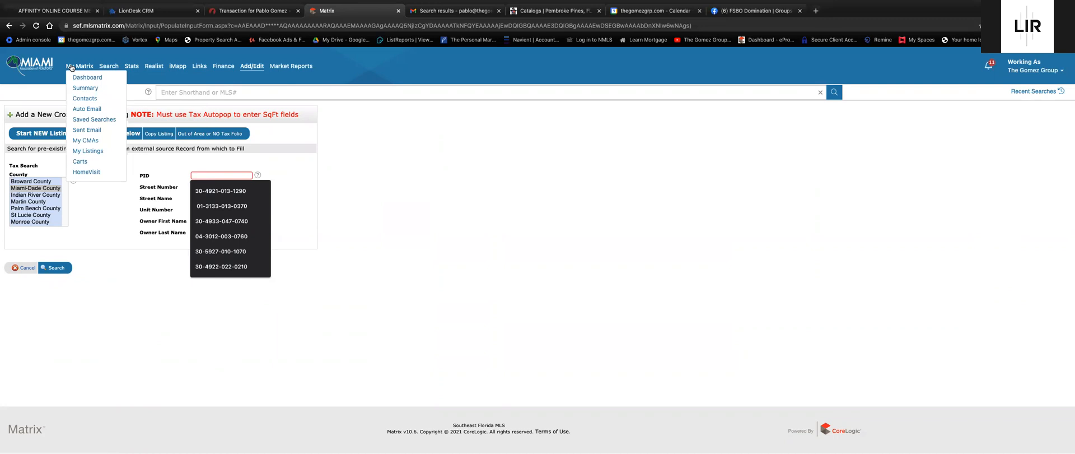
click(71, 68)
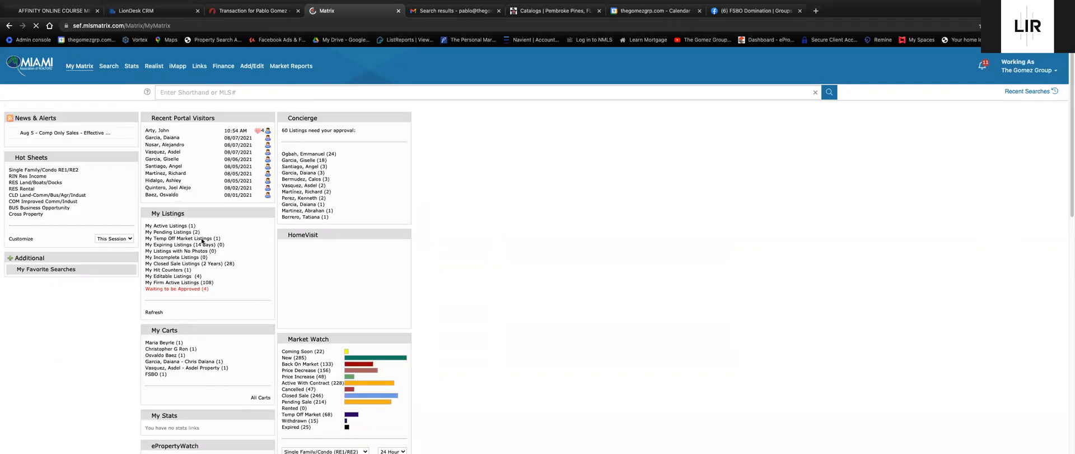
click(189, 225)
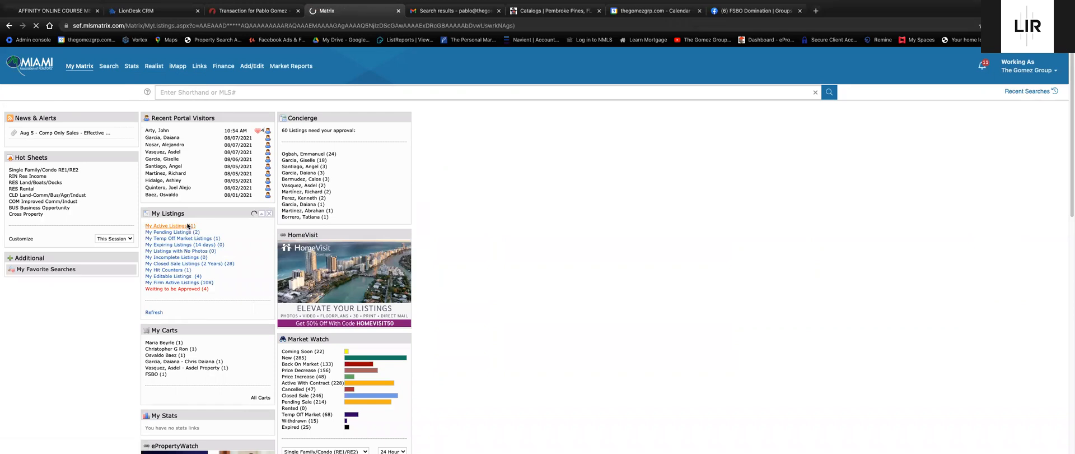
click(54, 158)
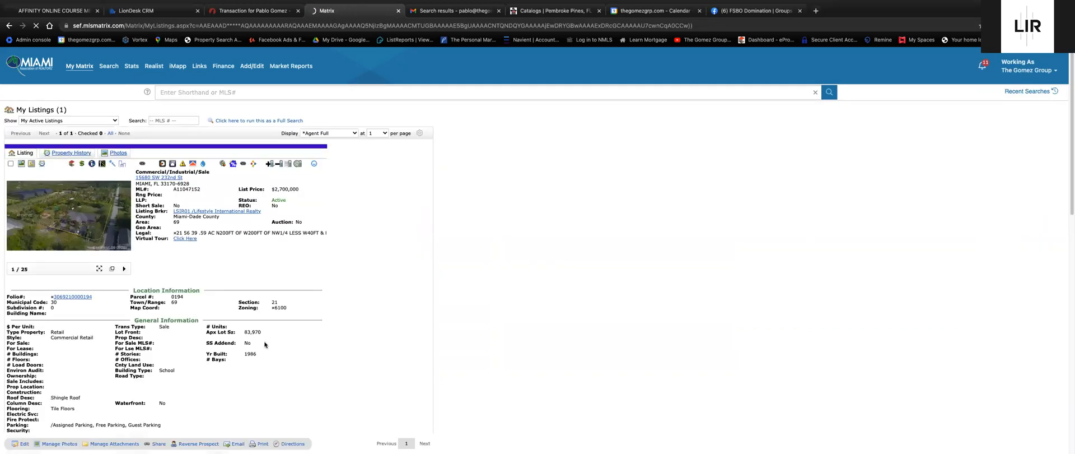
scroll(260, 363, down, 1)
click(261, 444)
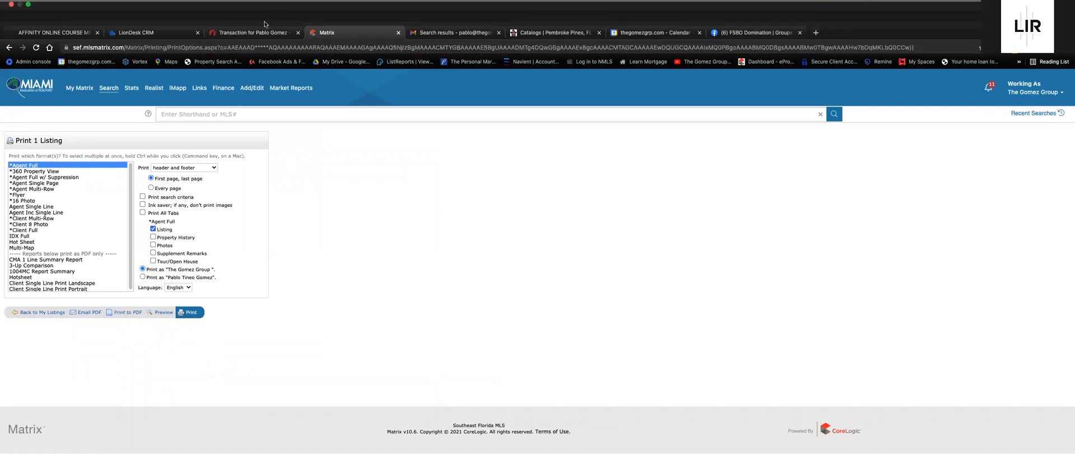
click(261, 33)
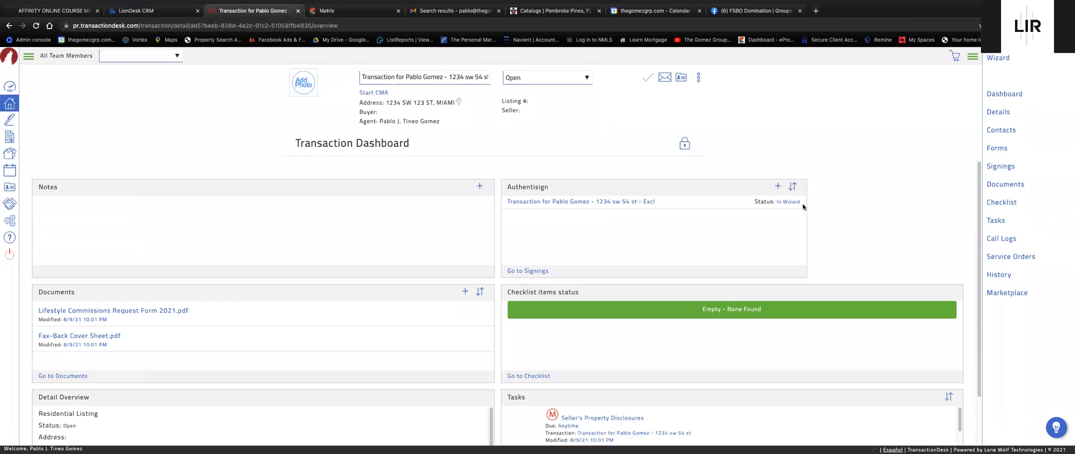
Show the transaction's checklist of five mandatory Sales Listing items, leaving the All Checklists filter unchanged.
click(1002, 205)
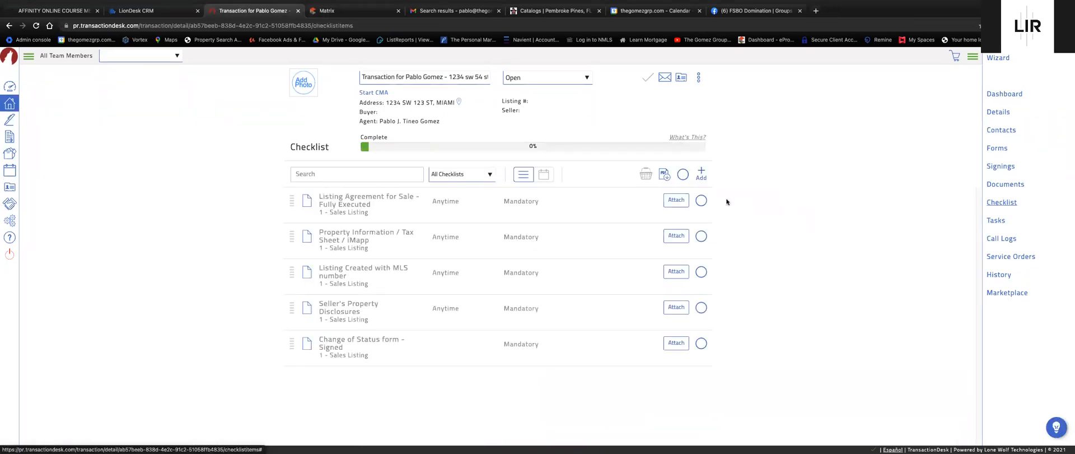
click(475, 175)
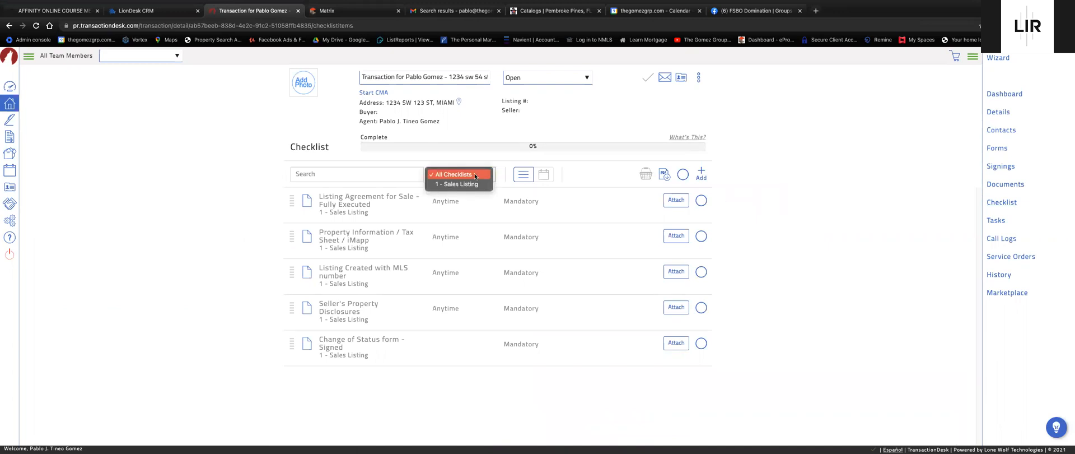
click(806, 221)
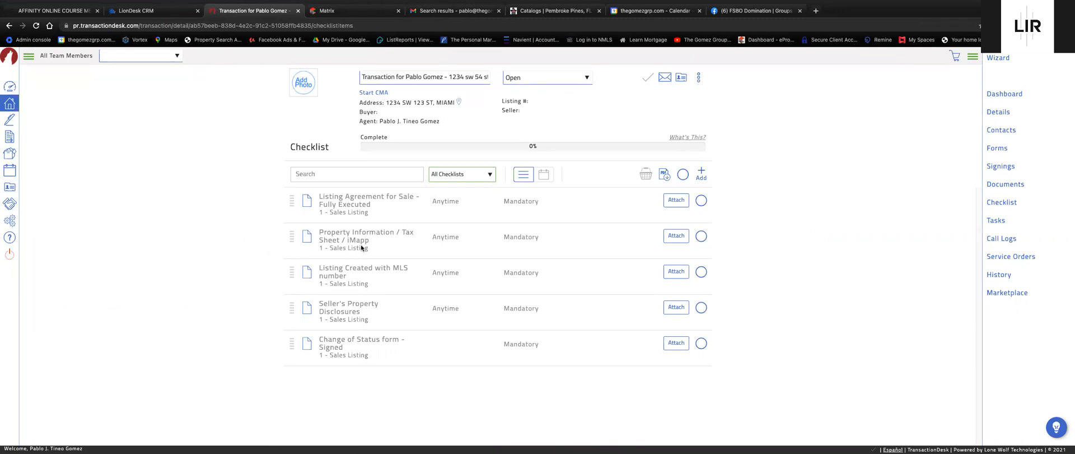
Return to My Listings and open the active listing's iMapp tax record lookup.
click(364, 32)
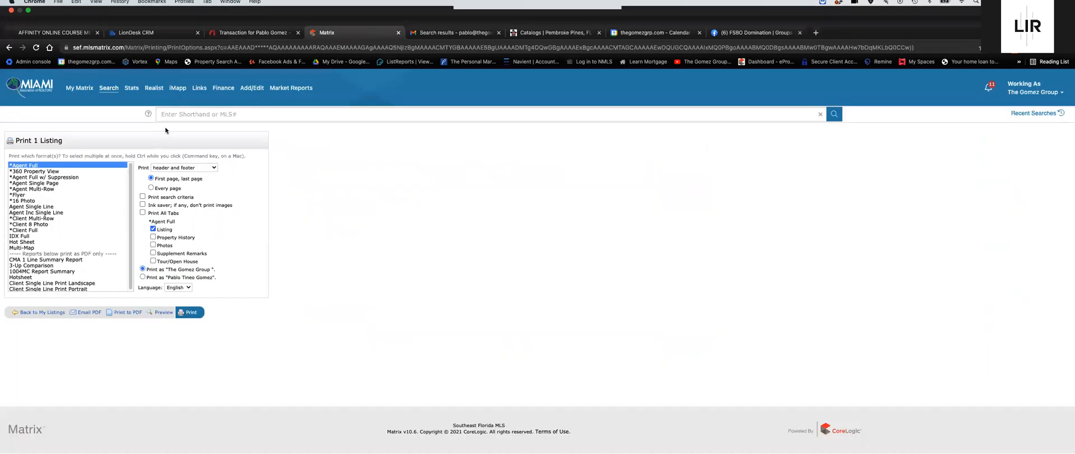
click(42, 291)
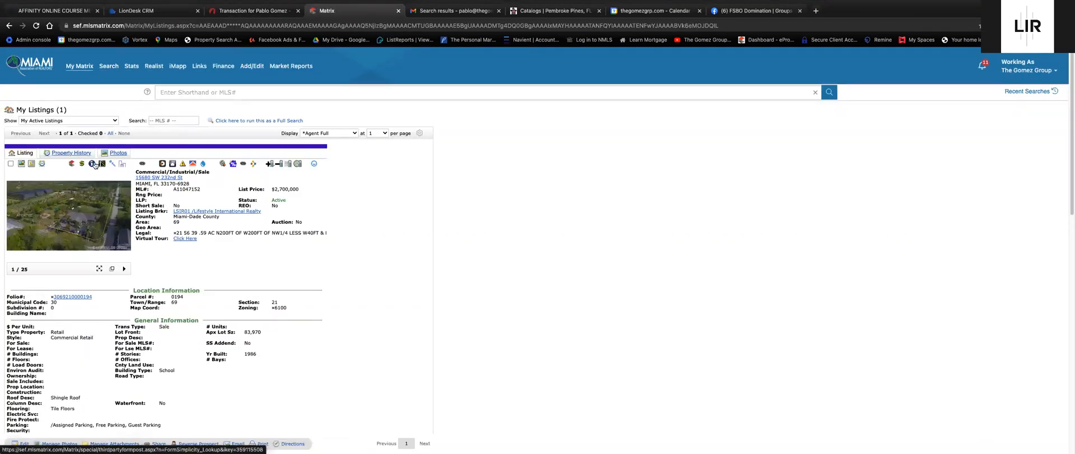
click(95, 164)
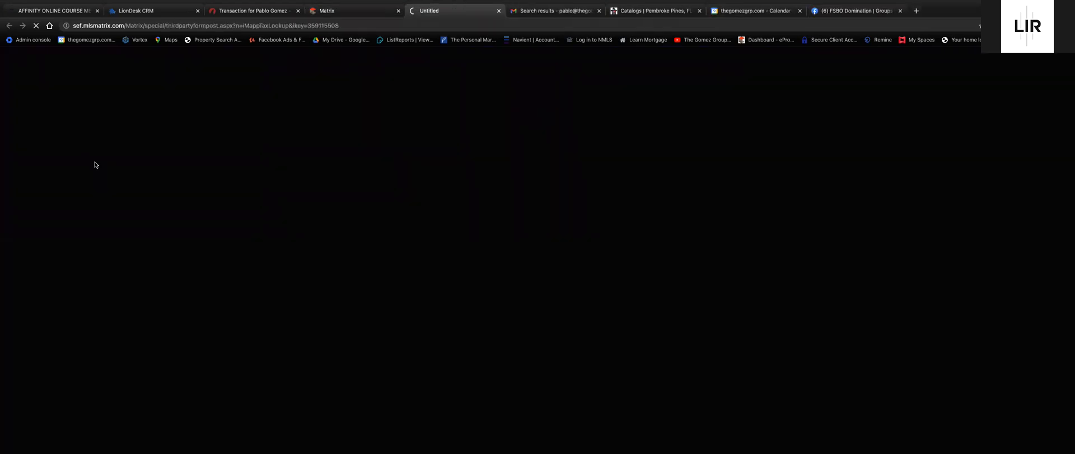
Review the iMapp tax results, close that tab, and go back to the My Matrix dashboard.
click(260, 11)
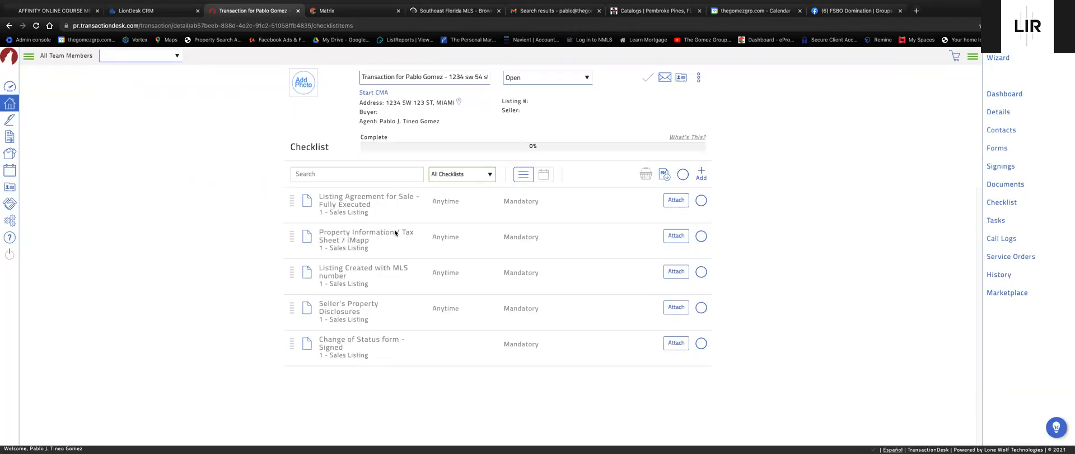
click(430, 14)
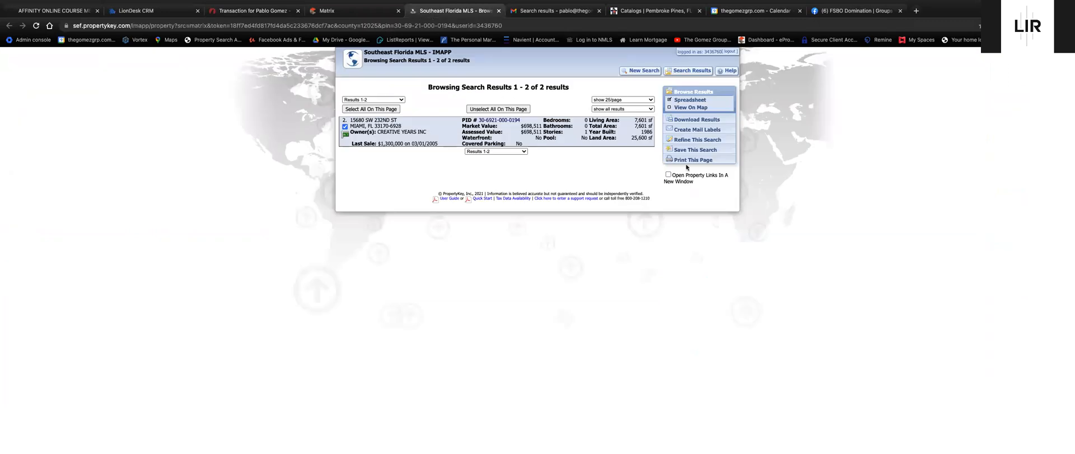
mouse_move(419, 4)
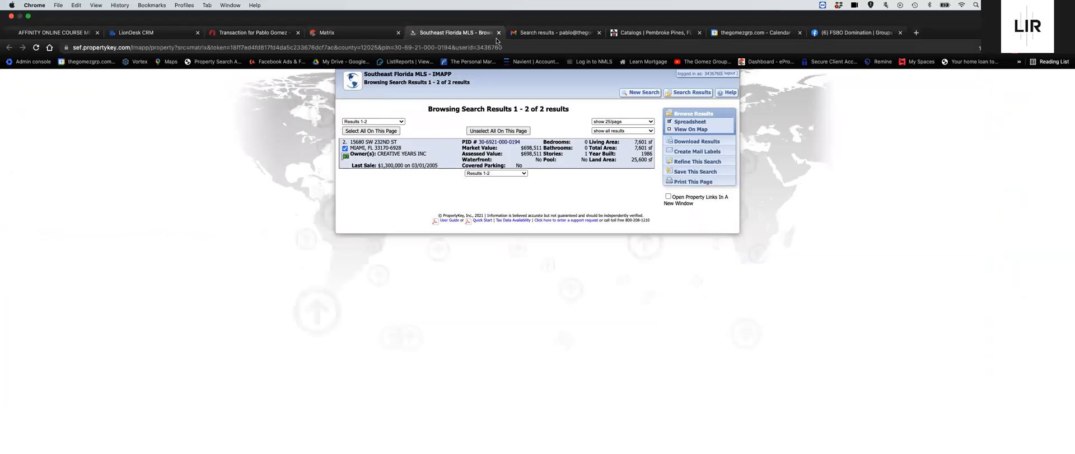
click(499, 35)
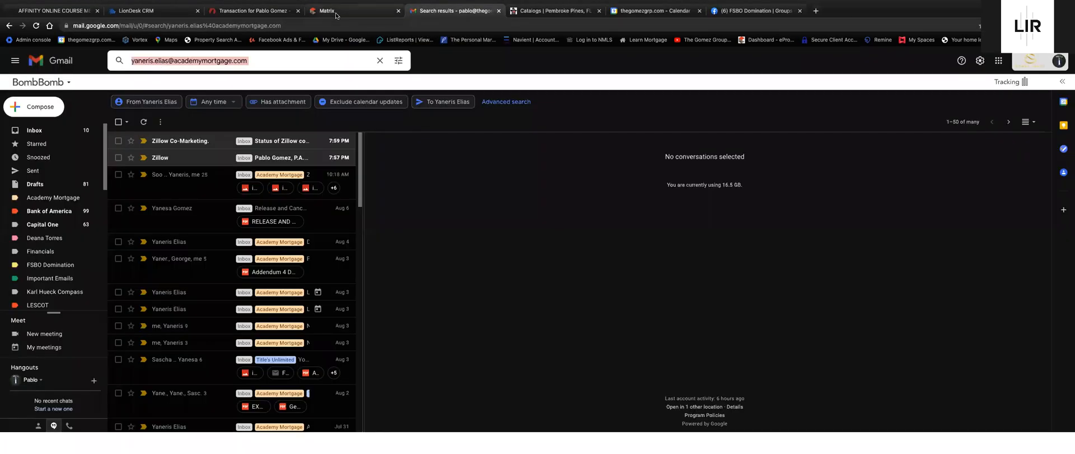
click(336, 13)
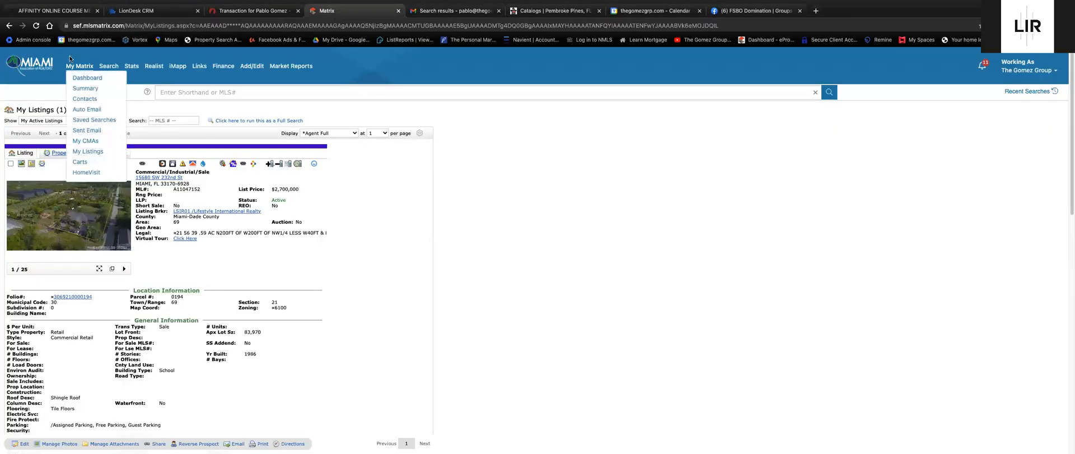
click(49, 62)
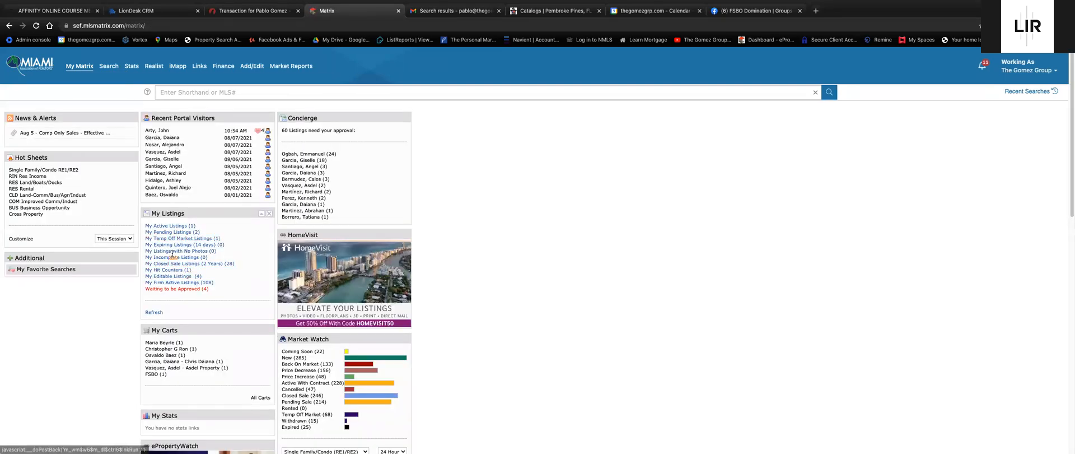
Open the $330,000 pending Doral condo's IMAPP tax report and save it as PDF.
click(180, 233)
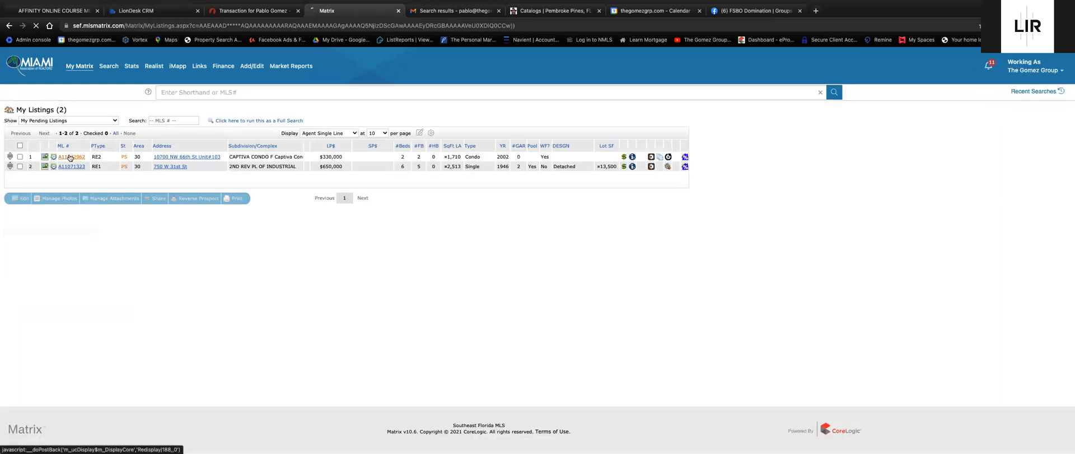
click(70, 158)
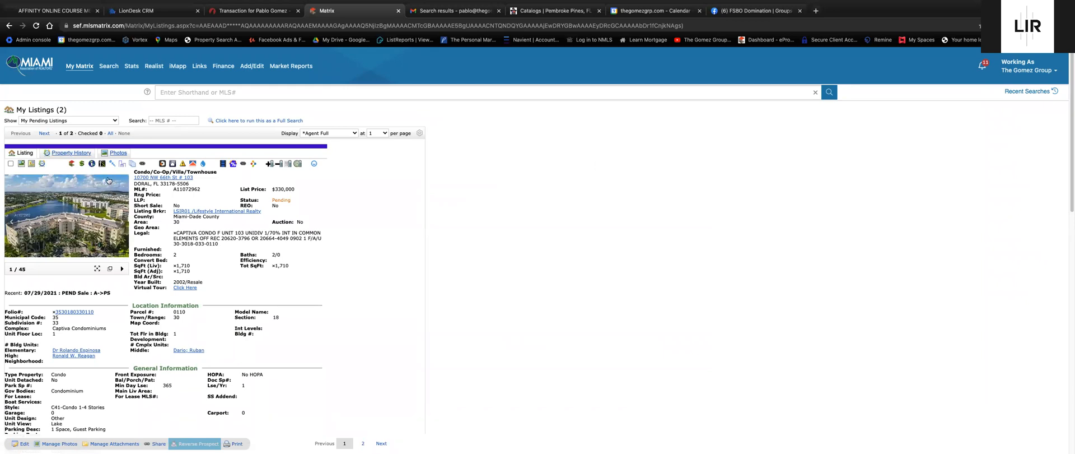
click(92, 163)
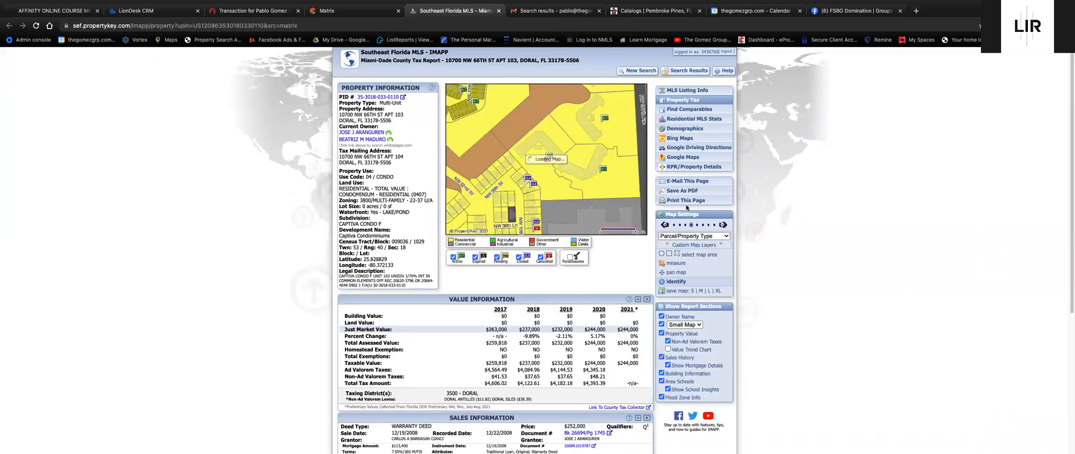
click(678, 193)
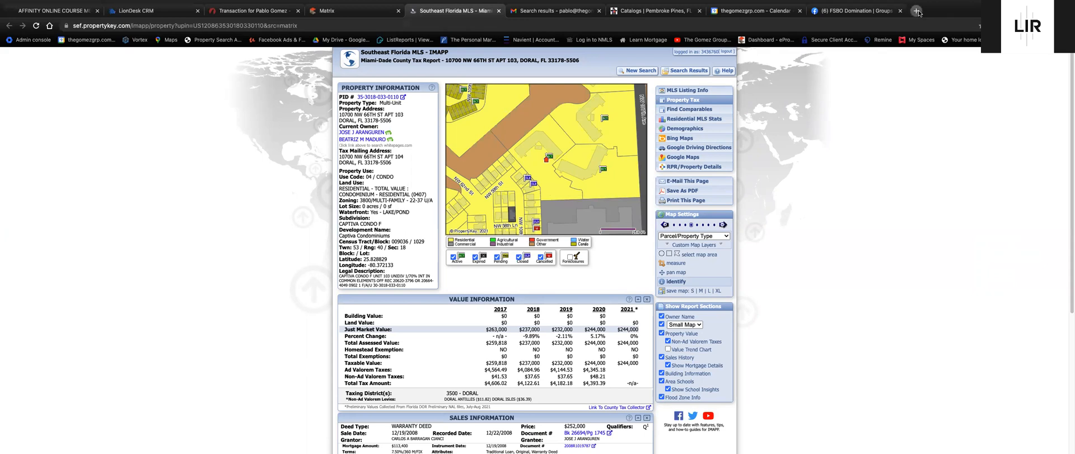
Load the Miami-Dade property search in a new tab.
click(917, 11)
click(211, 41)
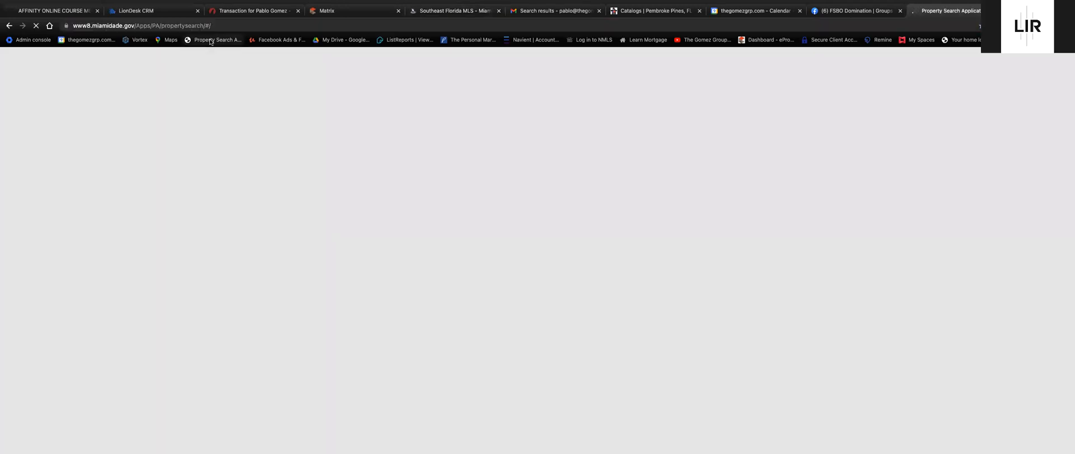
click(343, 11)
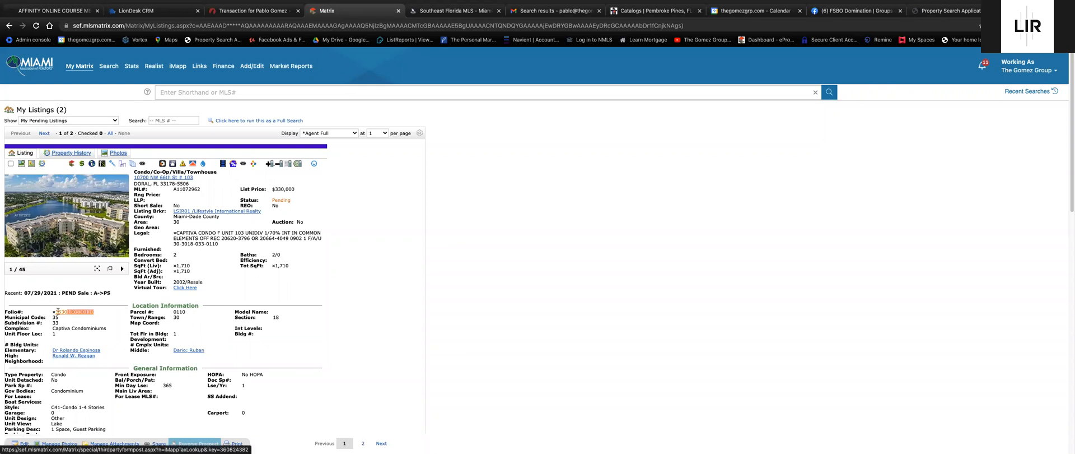
drag(54, 311, 129, 311)
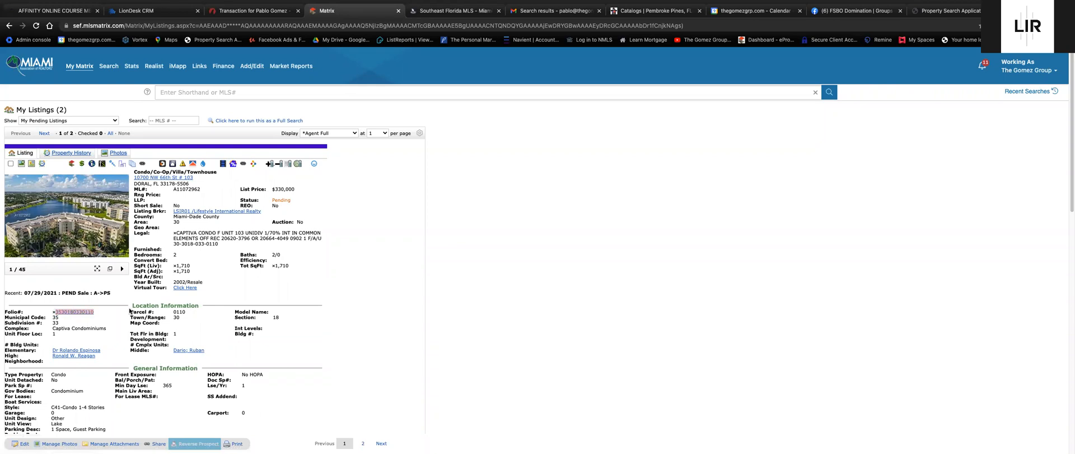
click(944, 12)
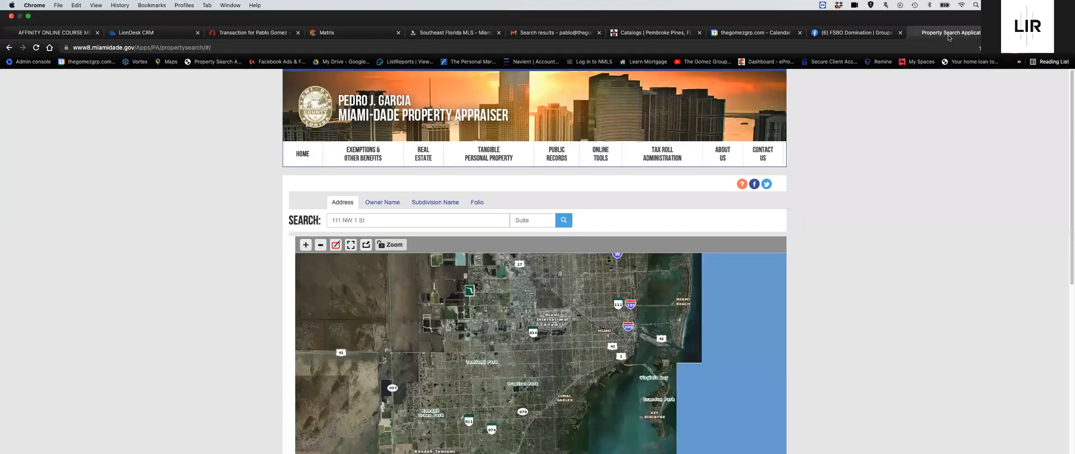
click(443, 181)
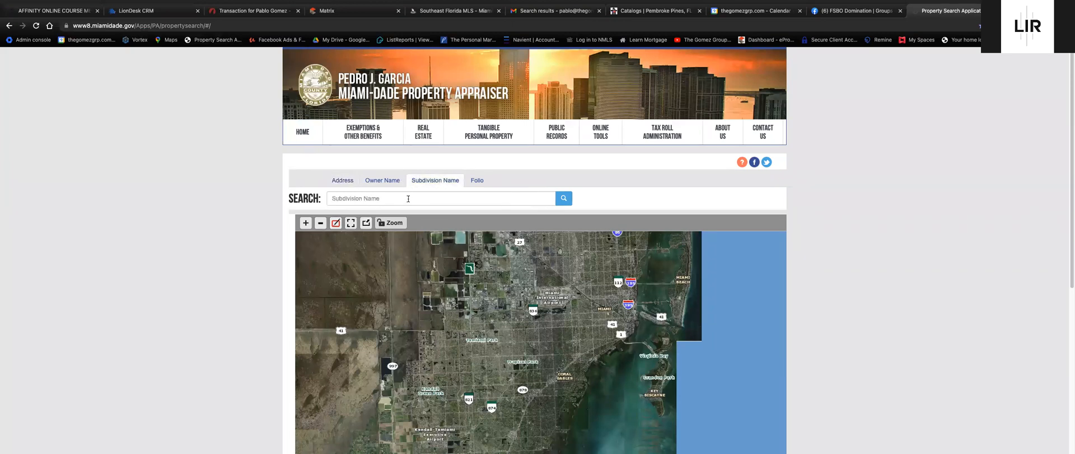
click(477, 180)
key(ctrl+v)
click(563, 200)
scroll(812, 313, down, 2)
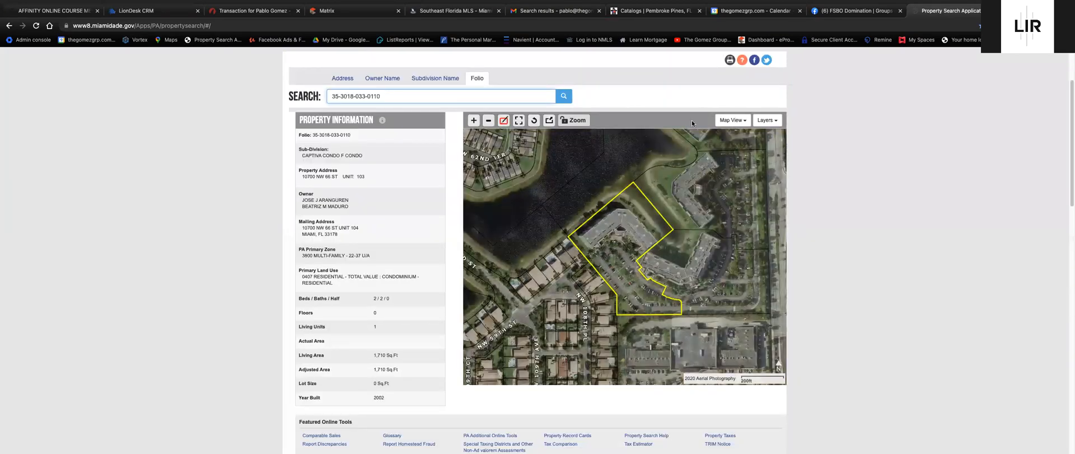
Print the property's Summary Report to PDF, then close both appraiser tabs.
click(729, 60)
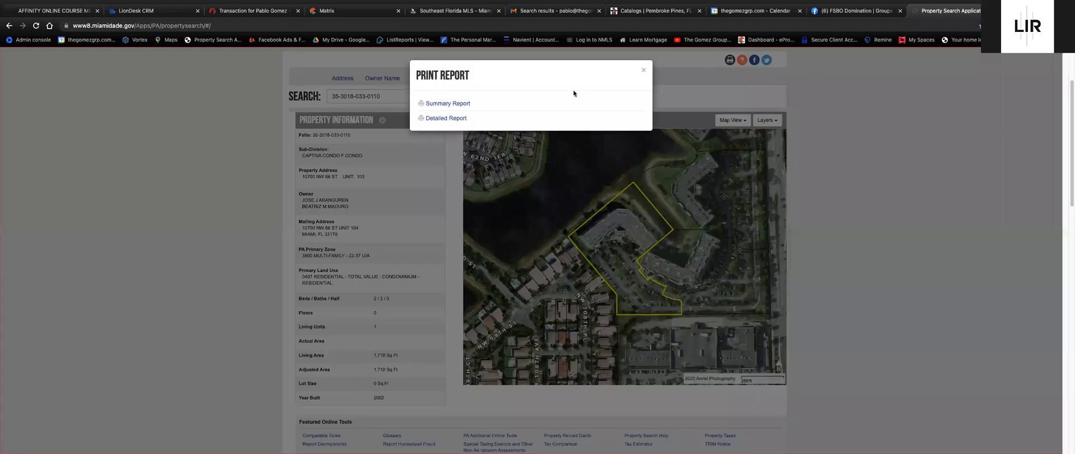
click(451, 104)
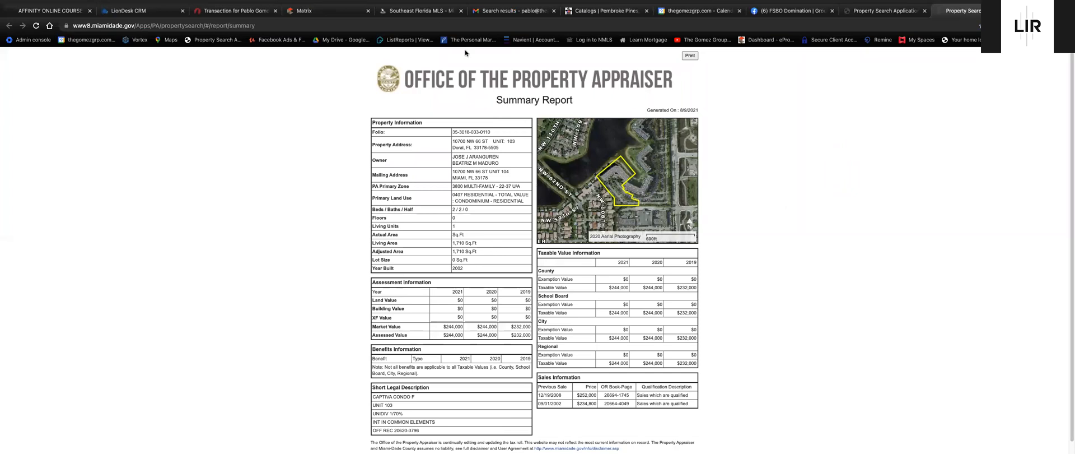
click(418, 11)
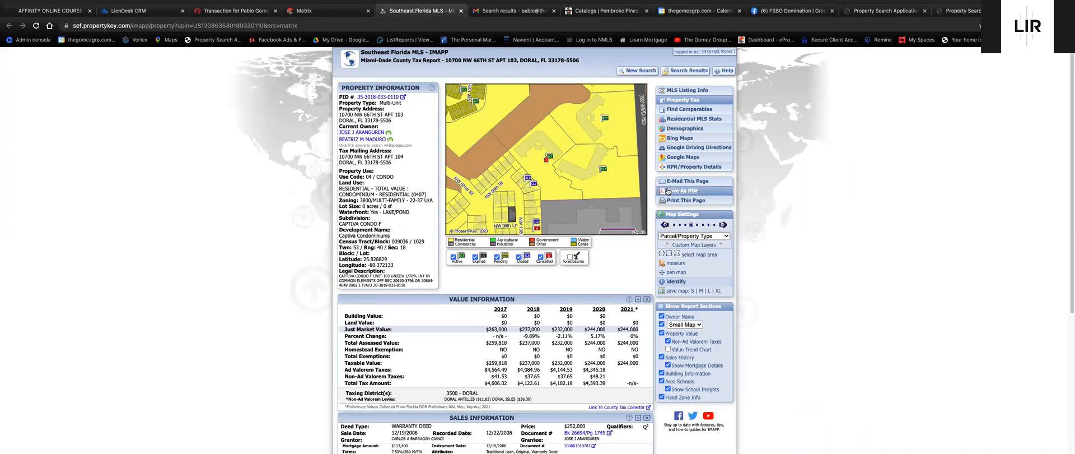
click(962, 11)
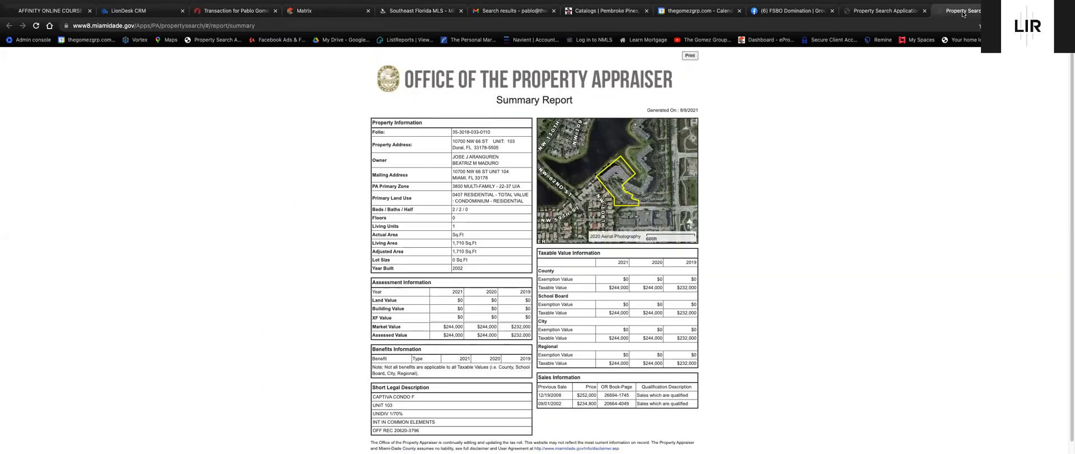
click(691, 56)
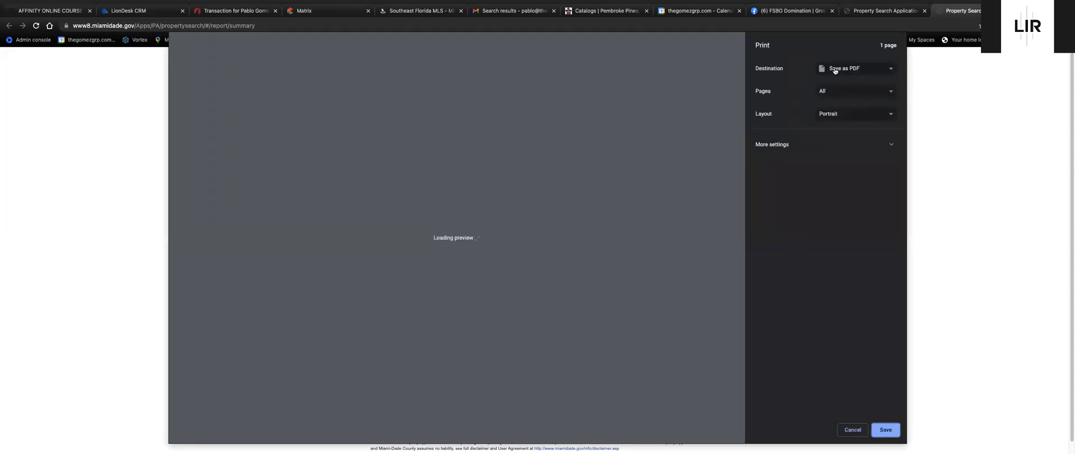
click(839, 71)
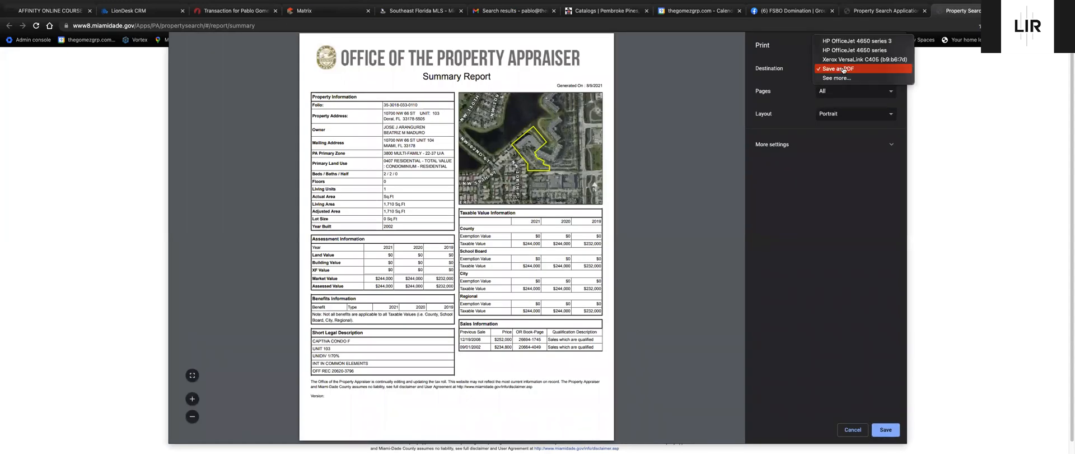
click(851, 69)
click(852, 430)
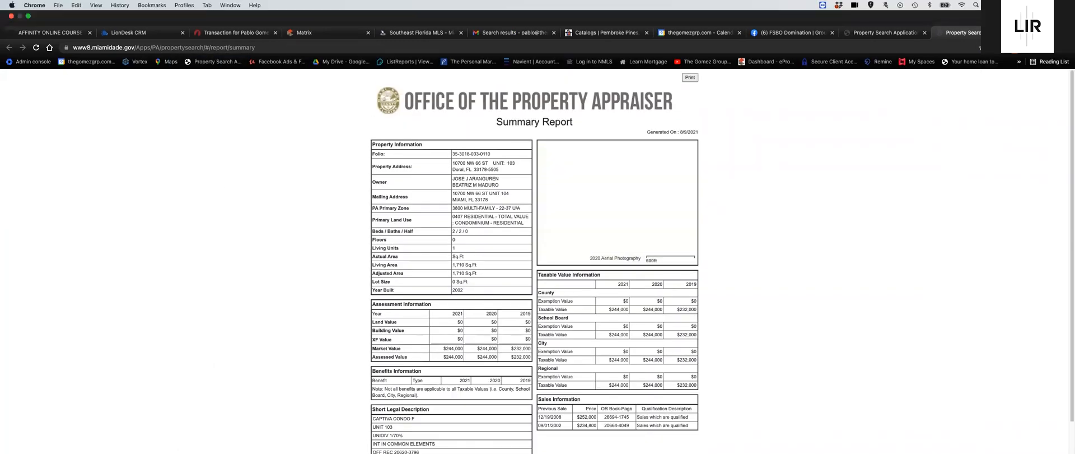
click(974, 34)
click(1000, 34)
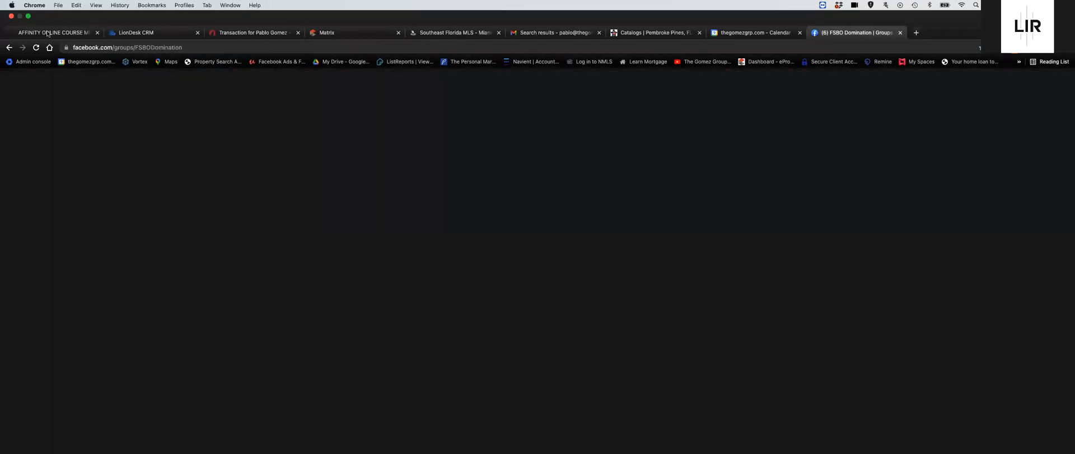
click(257, 34)
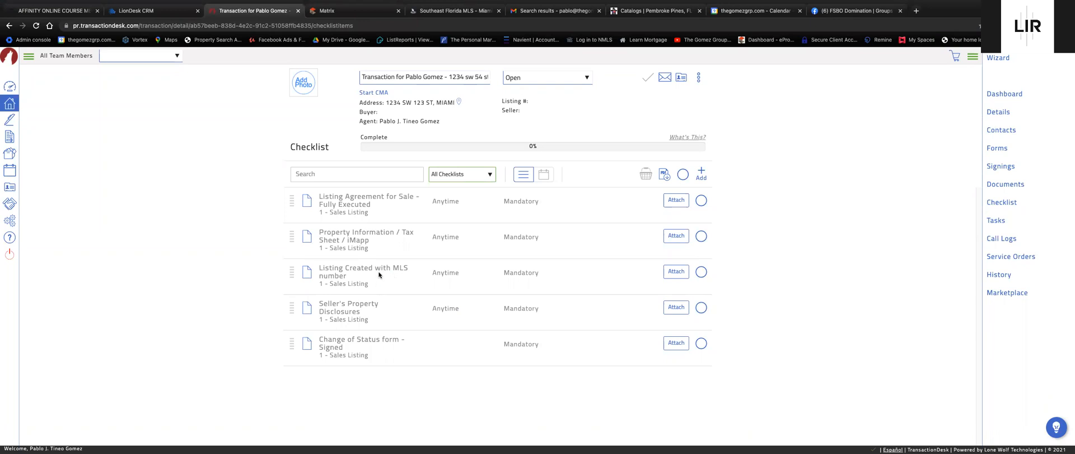
click(358, 11)
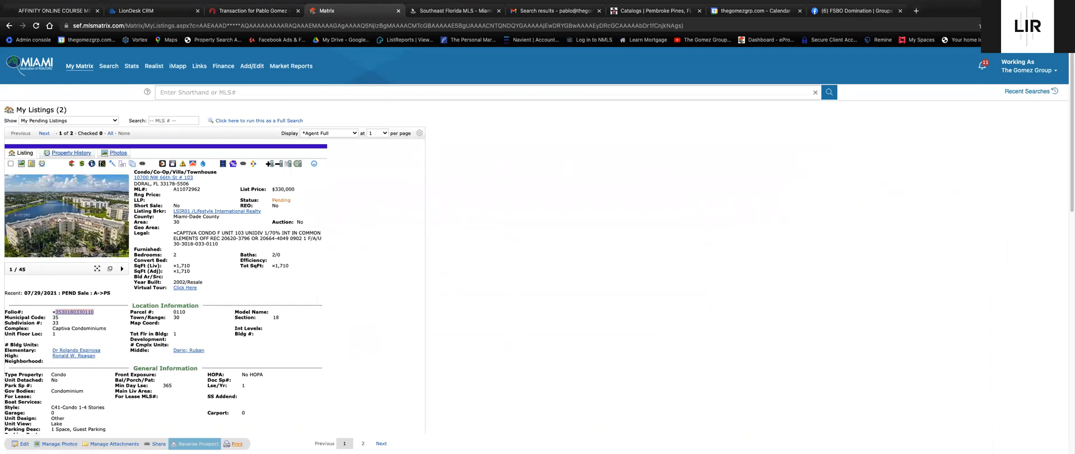
Print the pending listing to PDF in Agent Full format, then begin attaching to the Listing Agreement item.
click(237, 444)
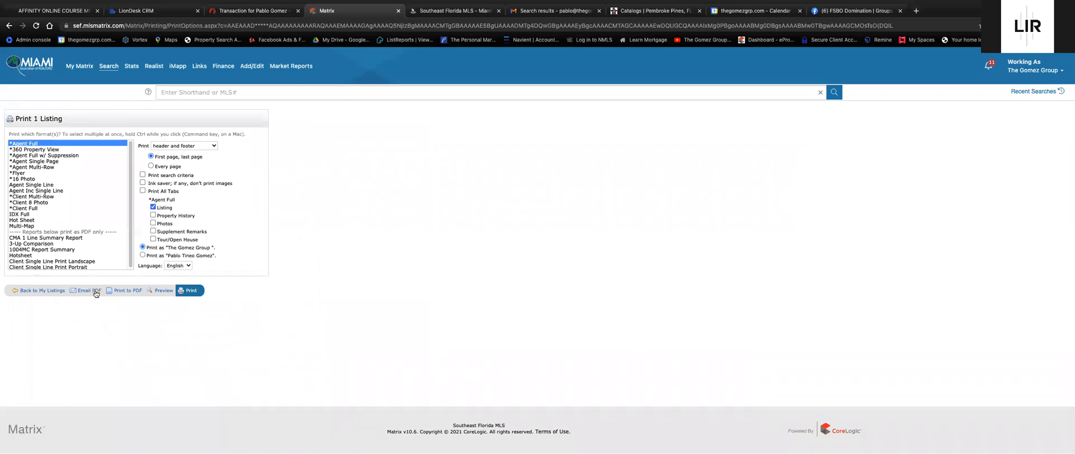
click(123, 293)
click(253, 10)
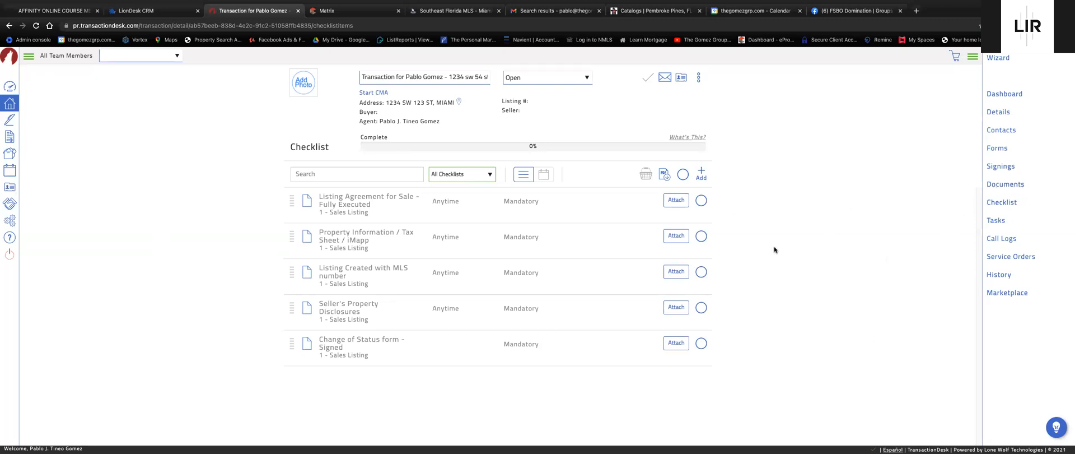
click(676, 201)
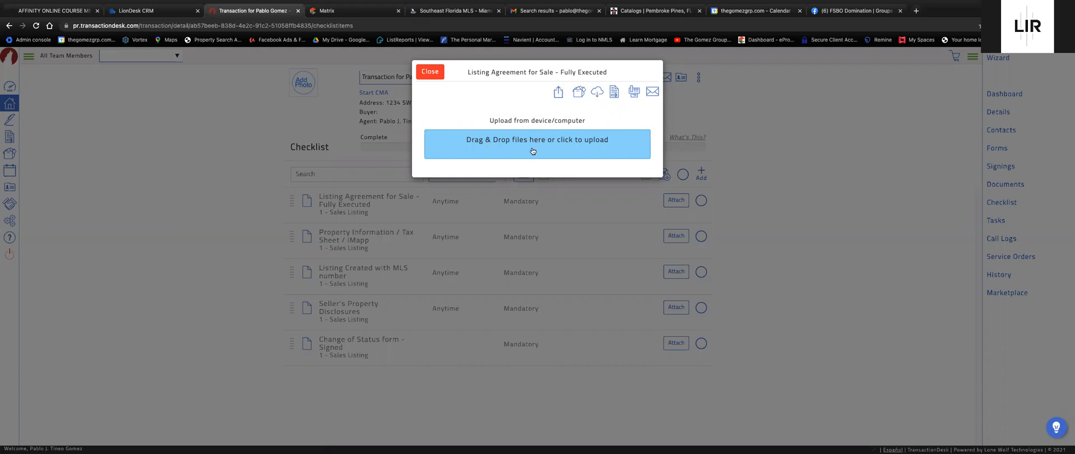
click(430, 71)
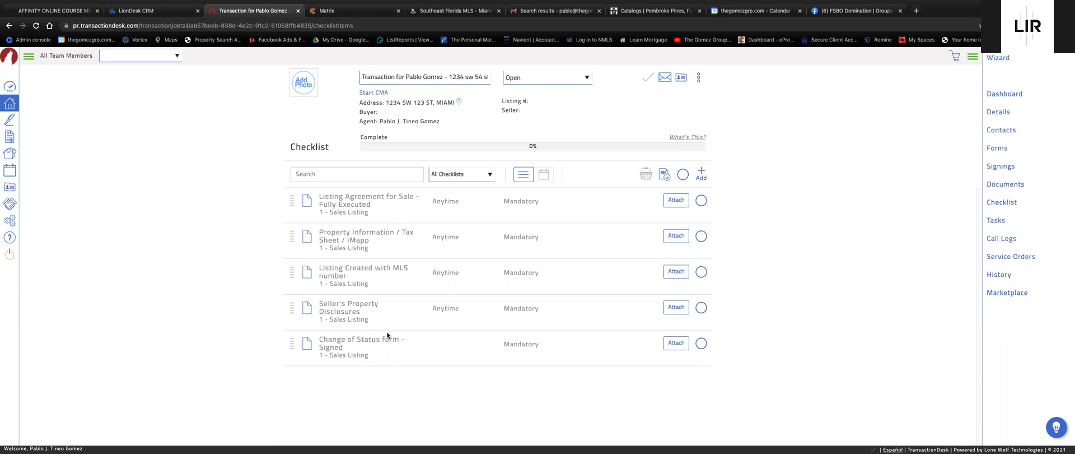
Select all five checklist items, review the selection, then clear it.
click(682, 174)
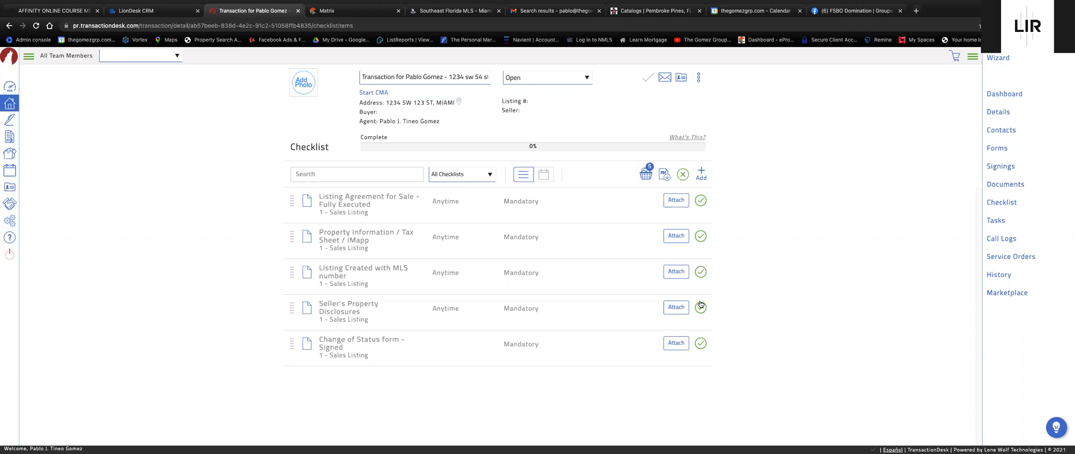
click(646, 174)
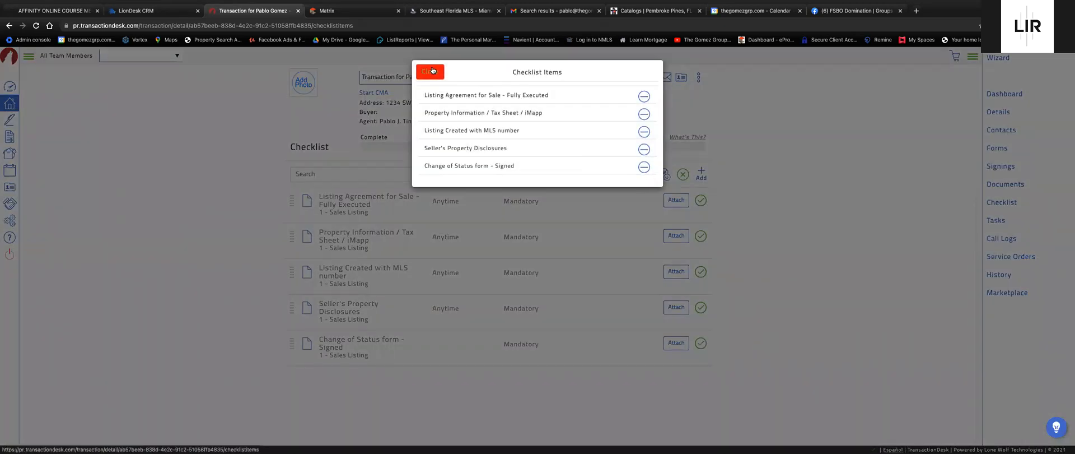
click(430, 60)
click(682, 175)
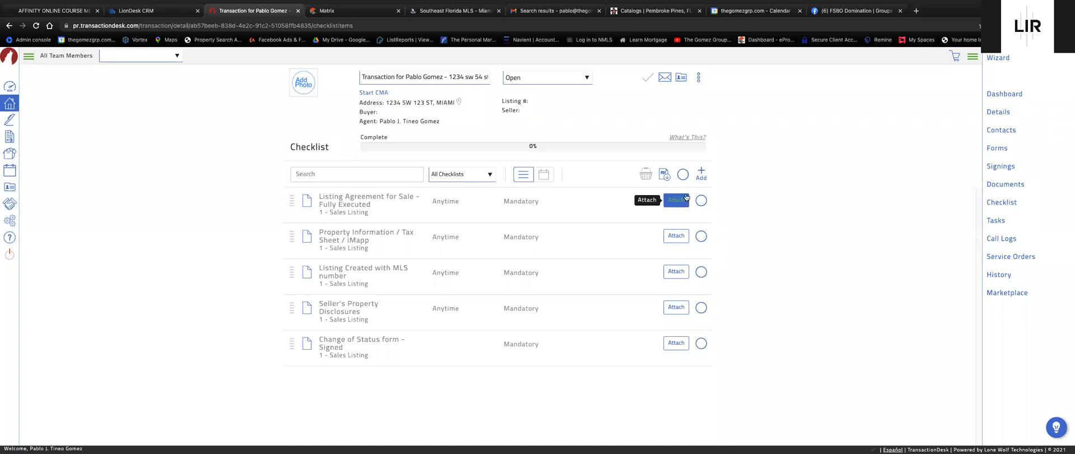
Attach the Exclusive Right of Sale Listing Agreement from Forms to the Listing Agreement for Sale item.
click(677, 200)
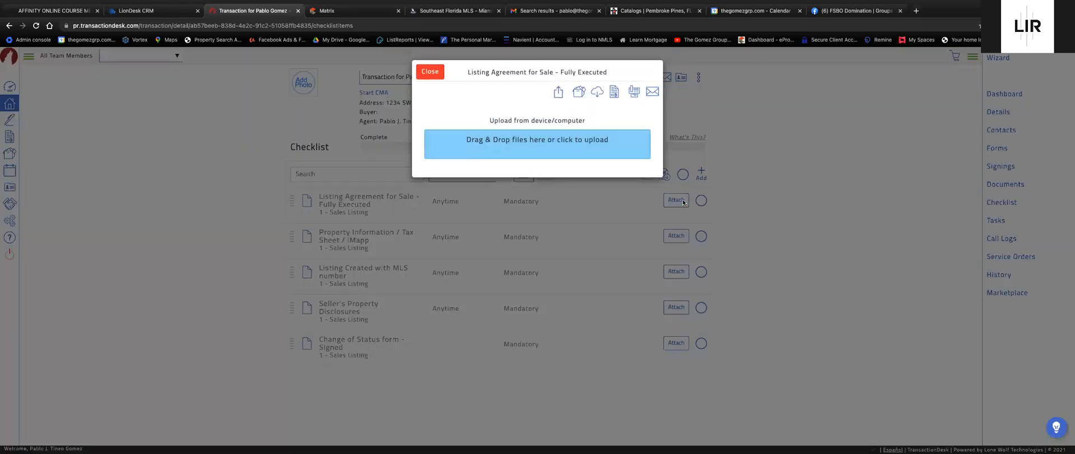
click(611, 94)
click(627, 192)
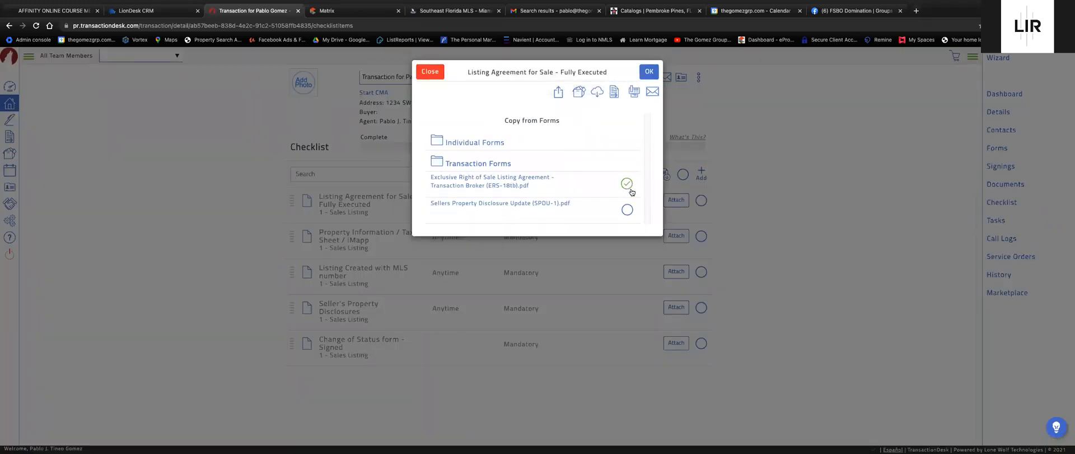
click(650, 71)
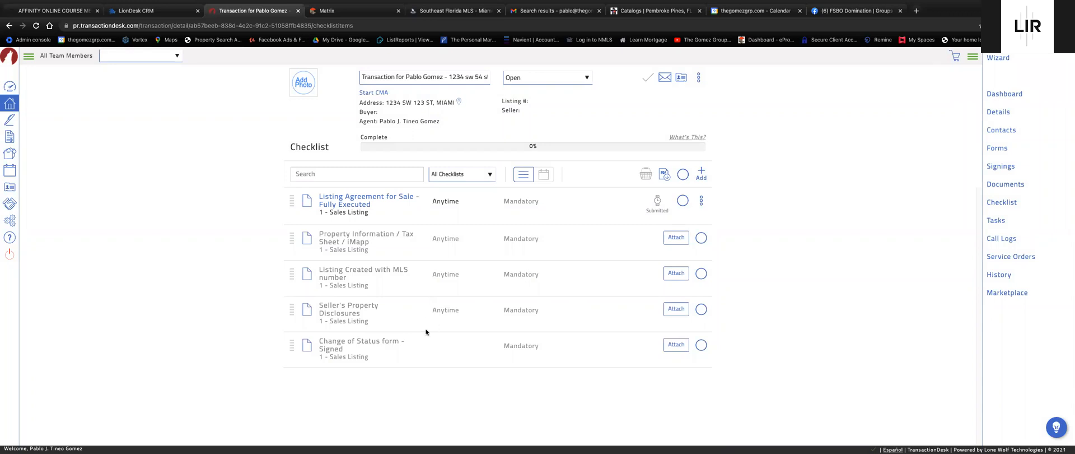
Attach the Sellers Property Disclosure Update form to Seller's Property Disclosures from the transaction's forms.
click(676, 309)
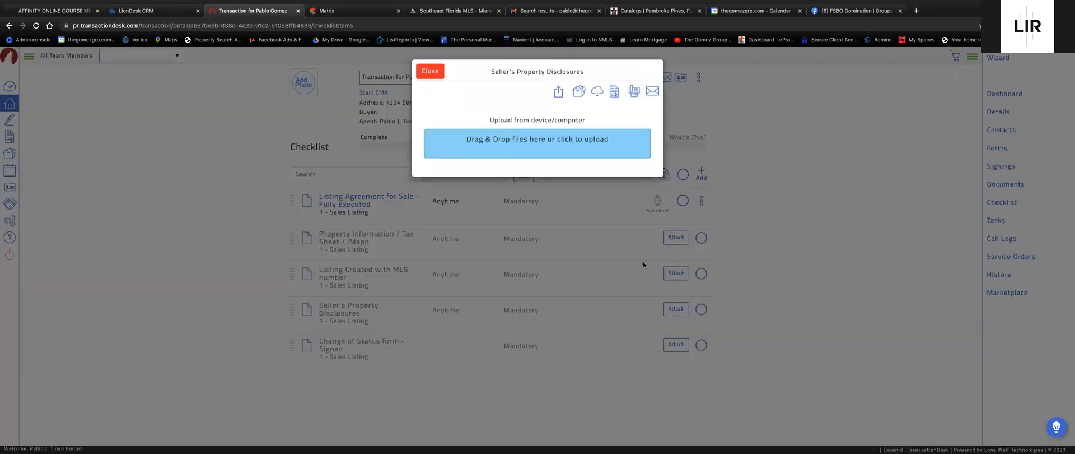
click(614, 91)
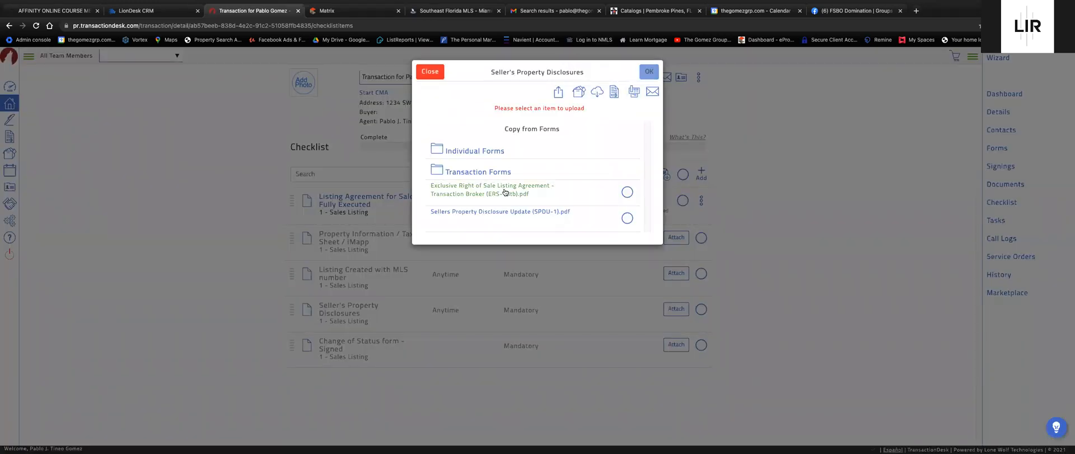
click(627, 219)
click(649, 72)
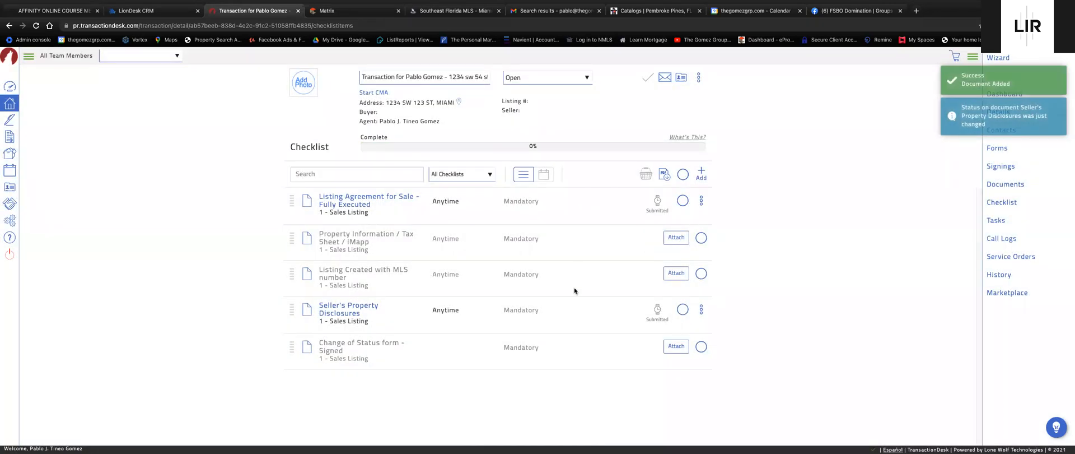
Check the Listing Agreement and Seller's Disclosures items into the basket and review them.
click(683, 200)
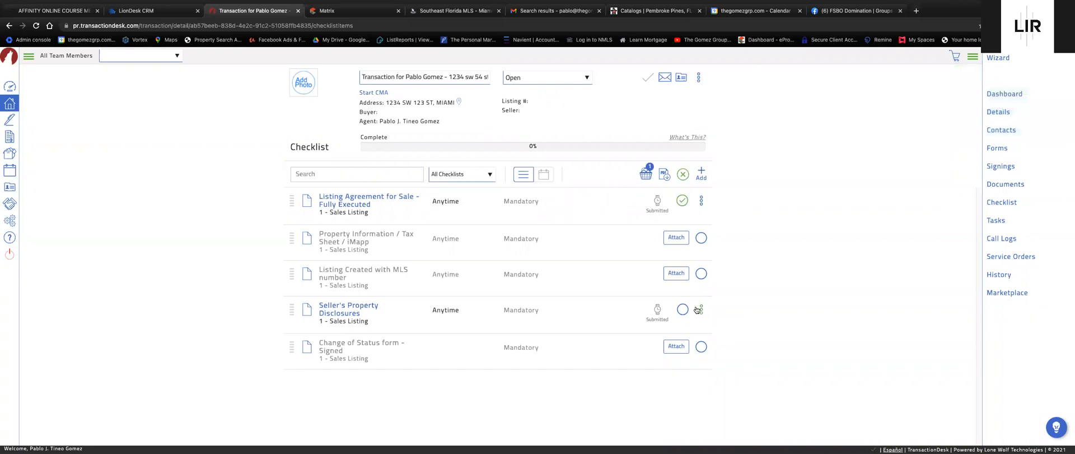
click(683, 309)
click(647, 174)
click(430, 71)
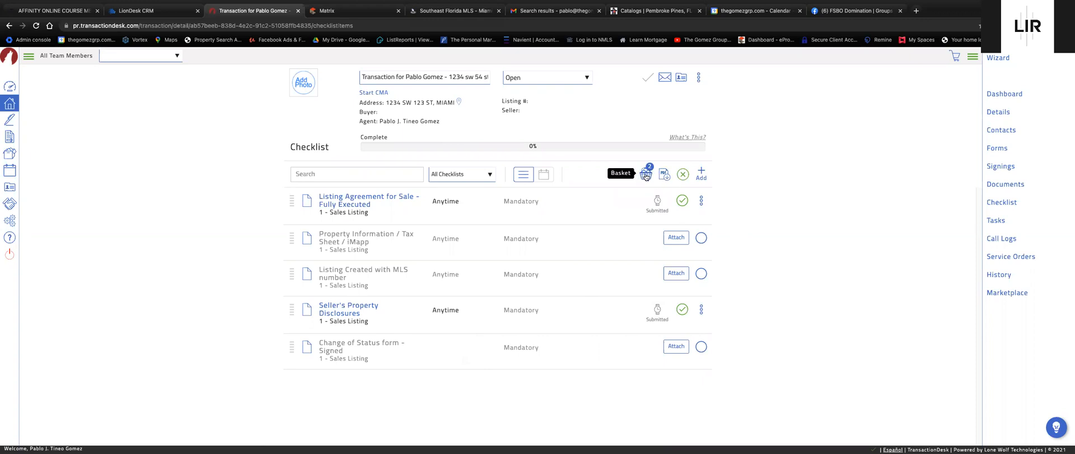
click(647, 176)
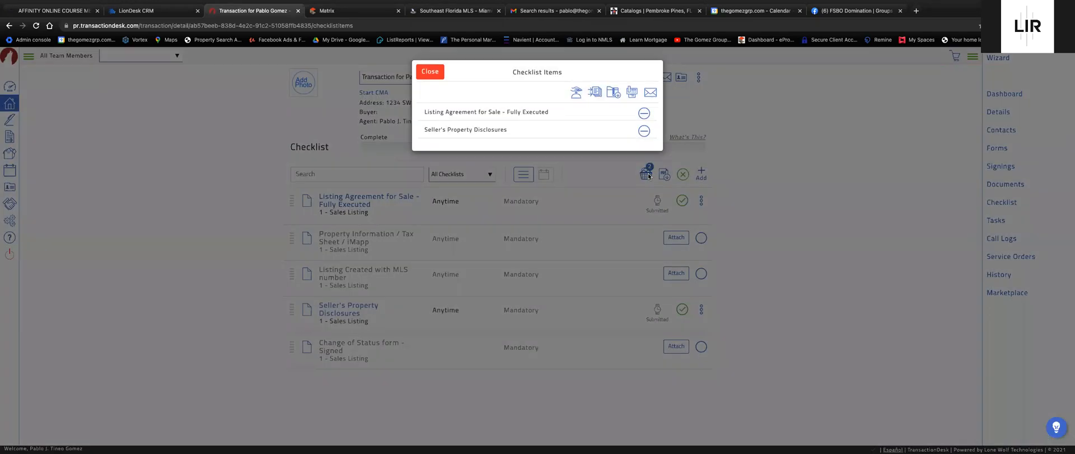
Confirm both checklist items are in the basket, then switch to the Gmail search results.
click(431, 72)
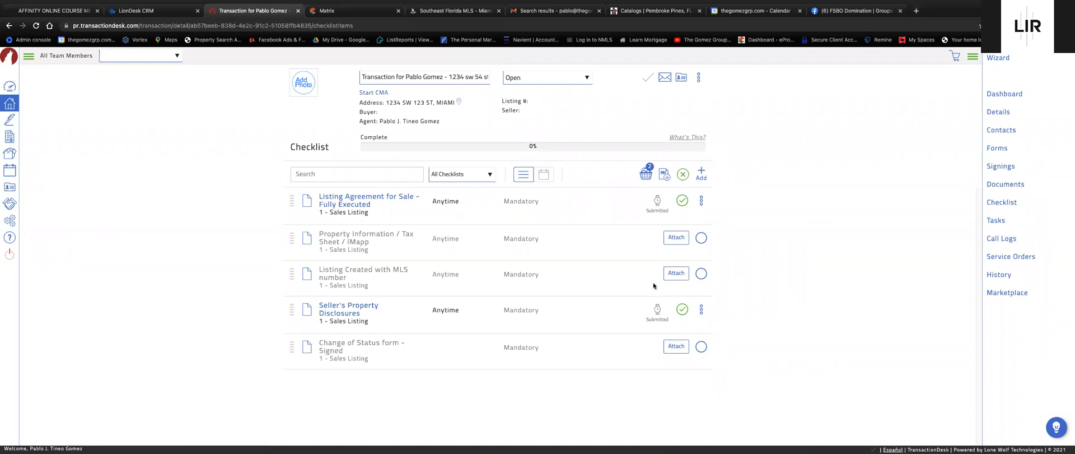
click(647, 176)
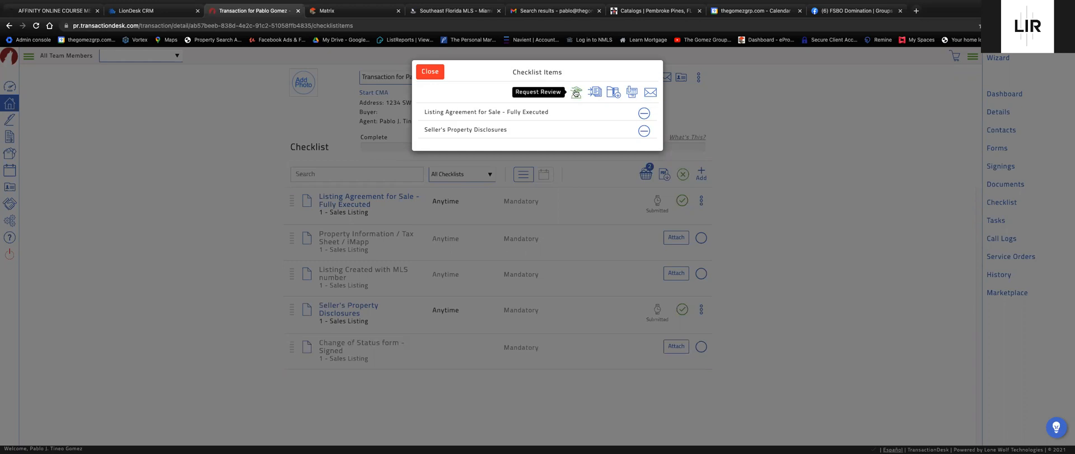
click(430, 71)
click(551, 13)
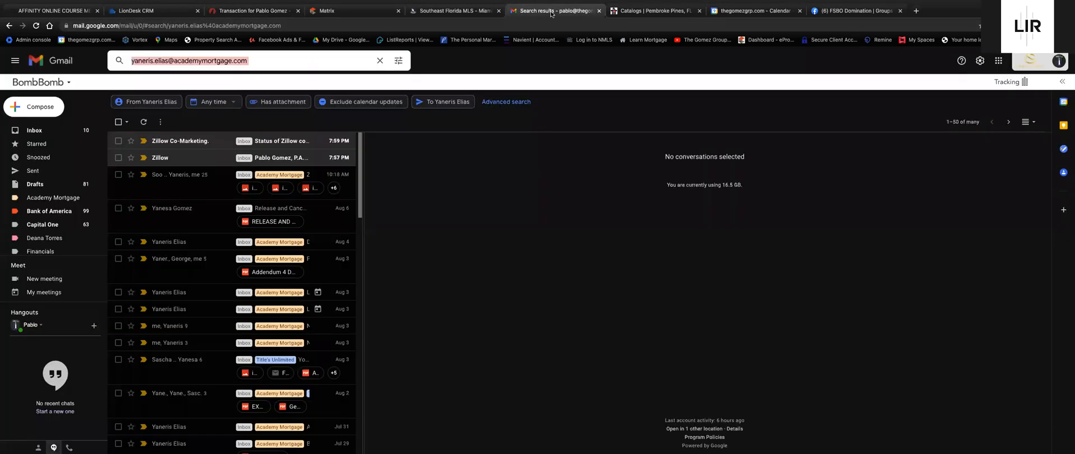
Start a new email with the subject 'New Listing: 1234 - Pending Approval', fixing the misspelling.
click(45, 105)
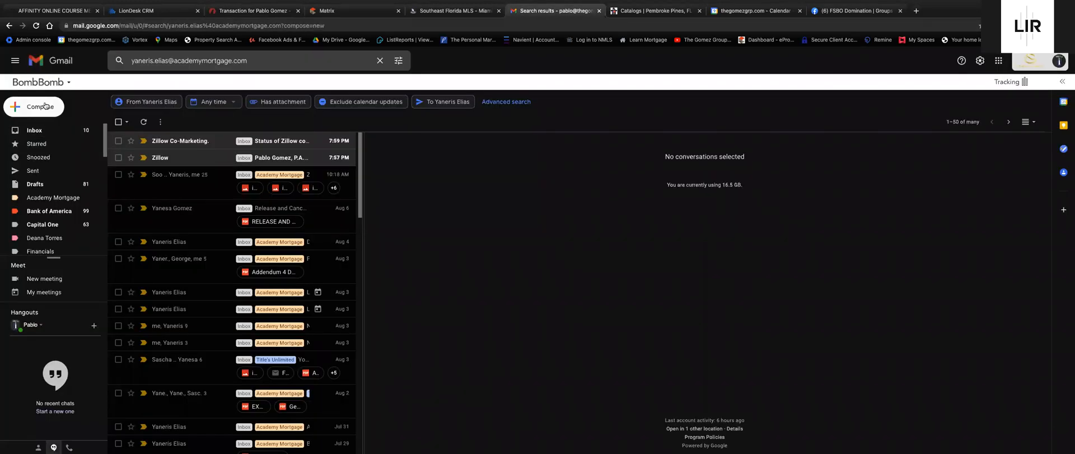
click(864, 173)
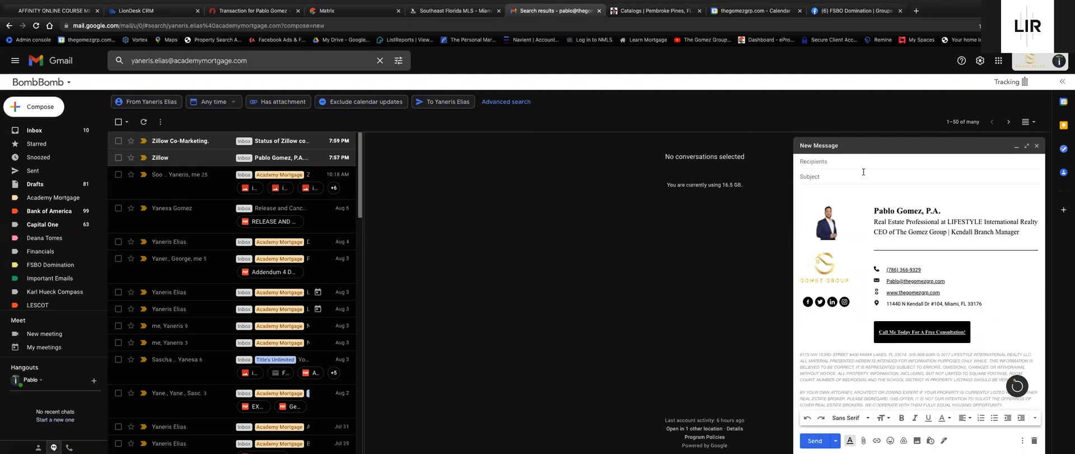
text(New Lisitnting)
right_click(823, 176)
click(840, 179)
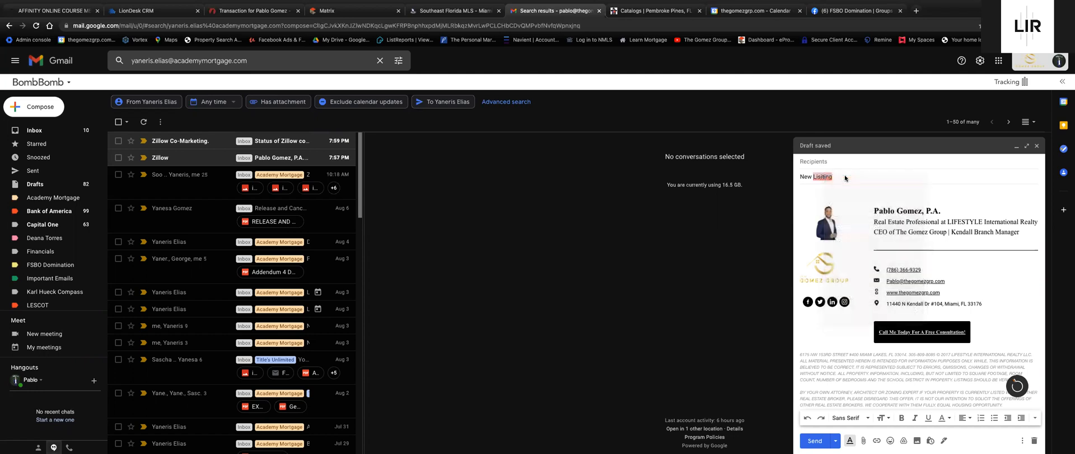
text(: 1234)
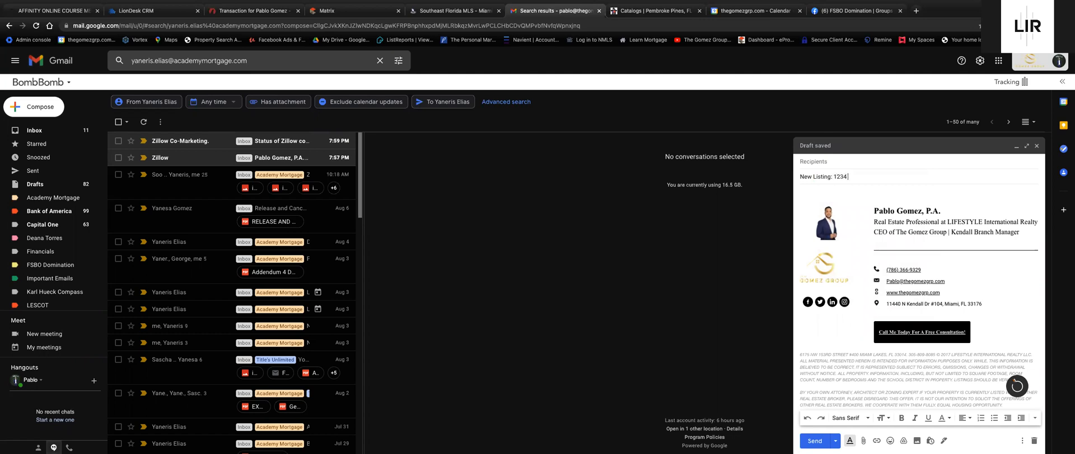
text( - Pending Approval)
Copy the transaction title from TransactionDesk and select the draft's subject line.
click(241, 10)
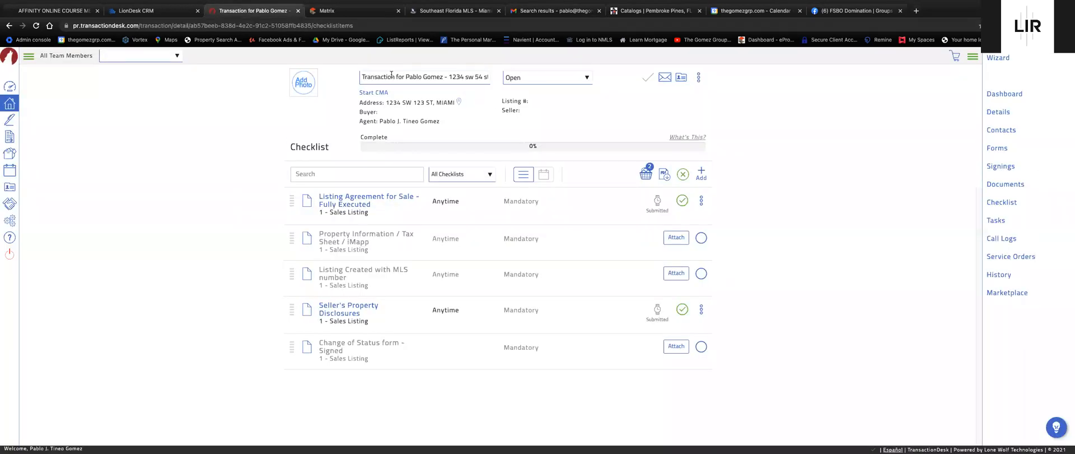
drag(363, 78, 490, 82)
key(ctrl+c)
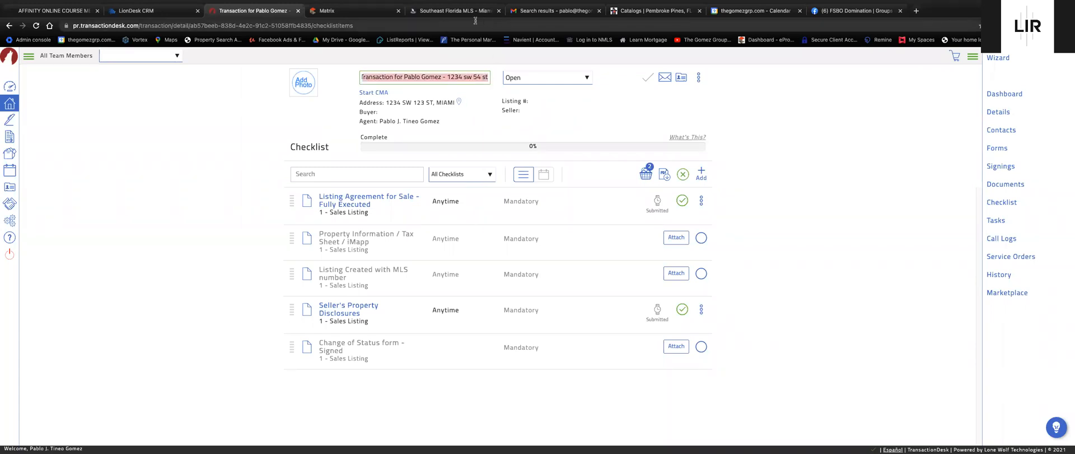
click(553, 11)
drag(898, 176, 795, 173)
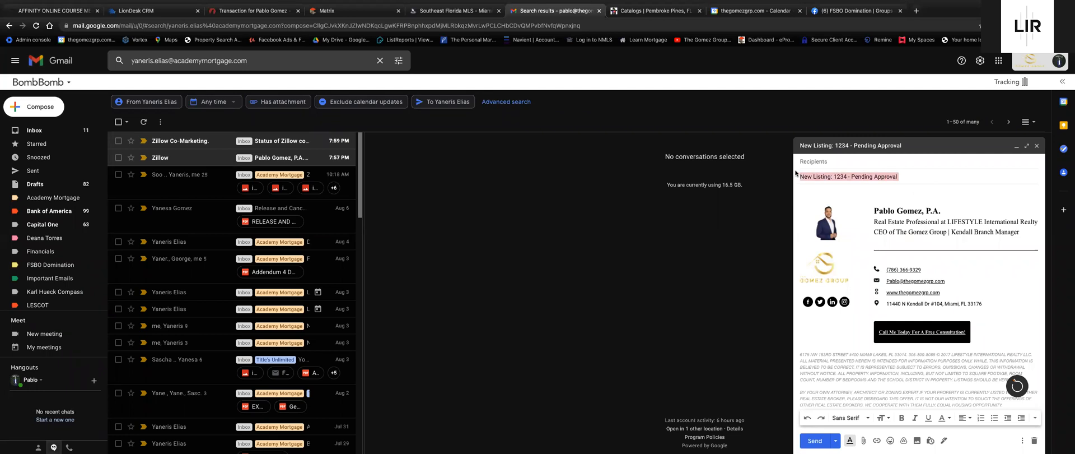
Paste the transaction title as subject, write 'Hey Guys, Please activate my listing', and close the draft.
key(ctrl+v)
click(832, 193)
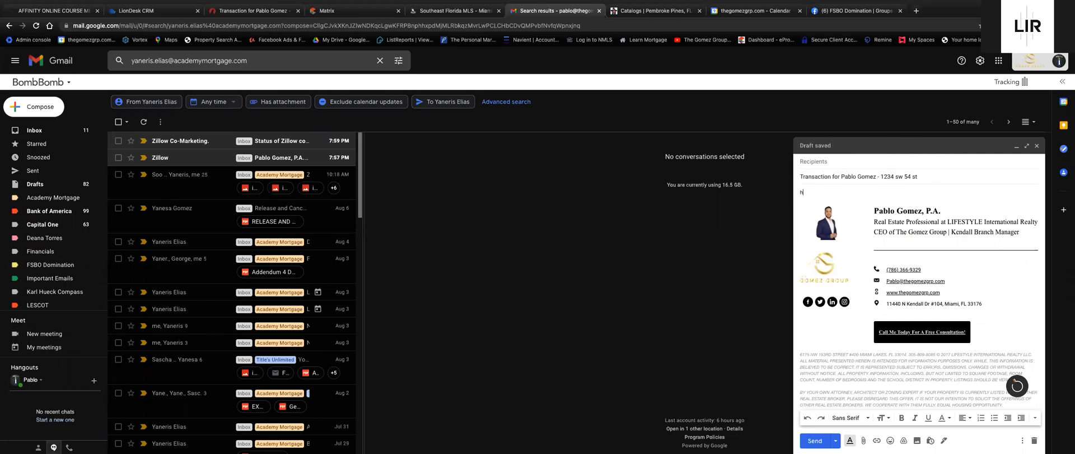
text(Hey Guys,)
key(Return)
text(Please activate my listing.)
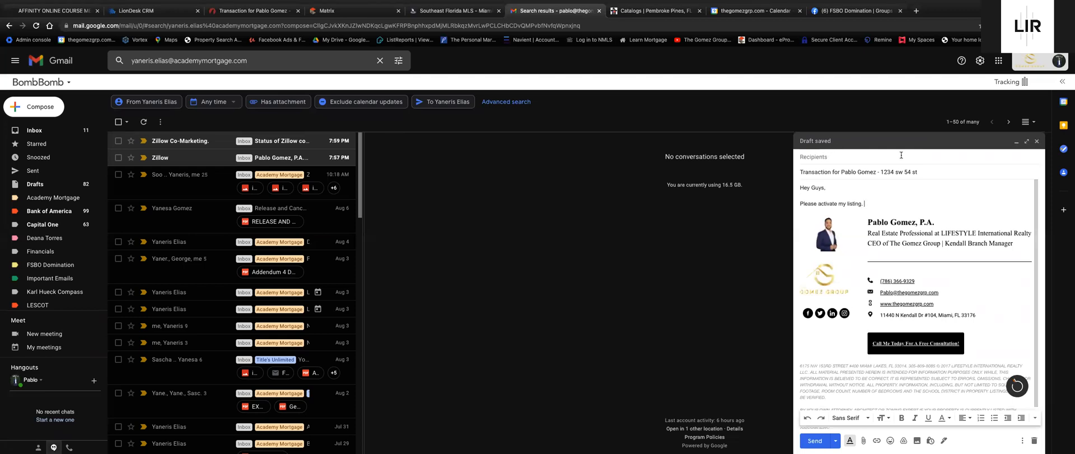
click(1036, 141)
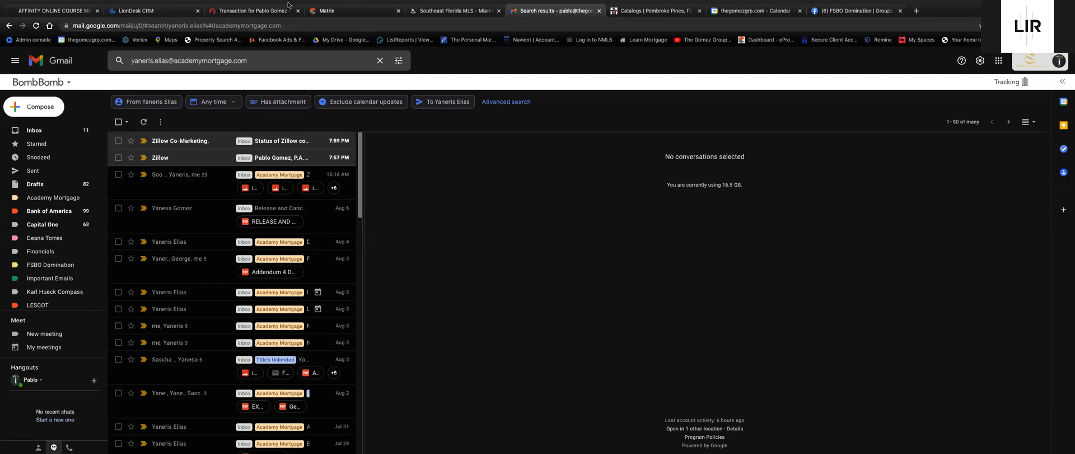
mouse_move(223, 2)
click(233, 35)
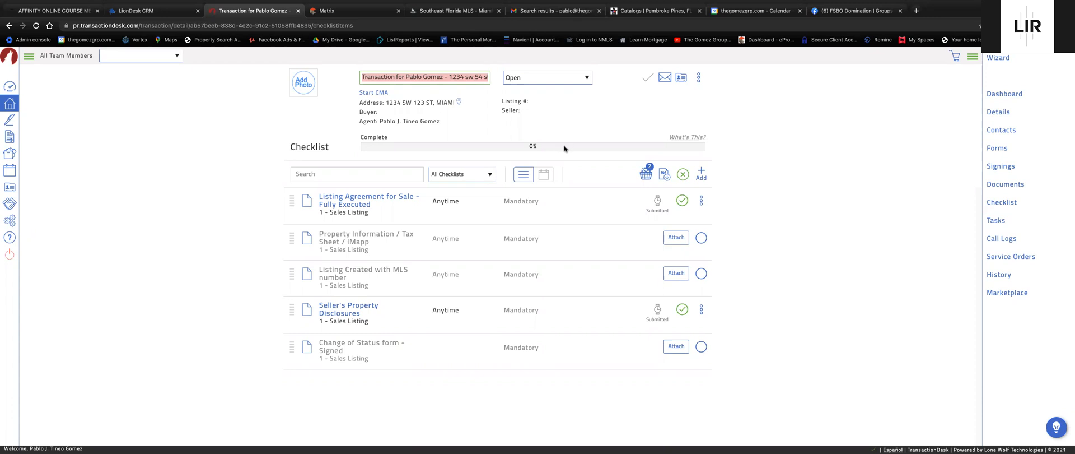
click(816, 173)
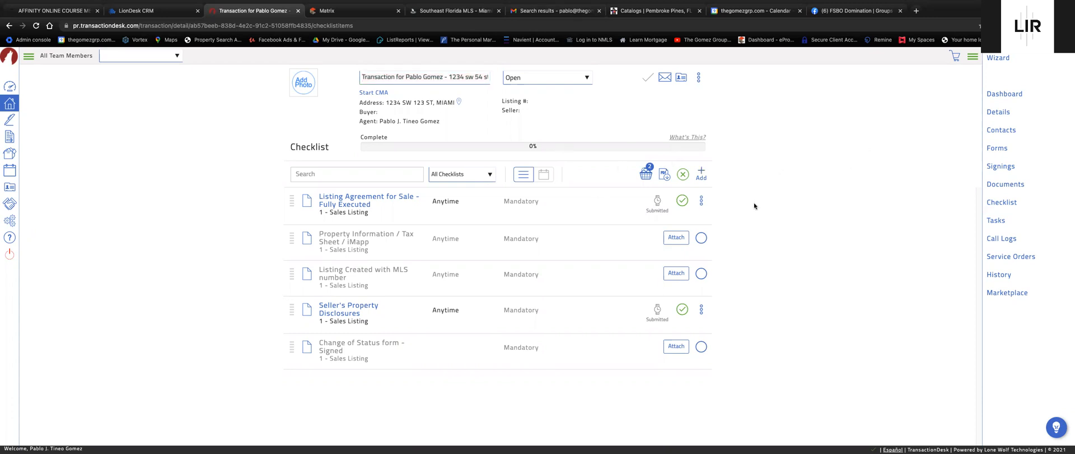
click(551, 12)
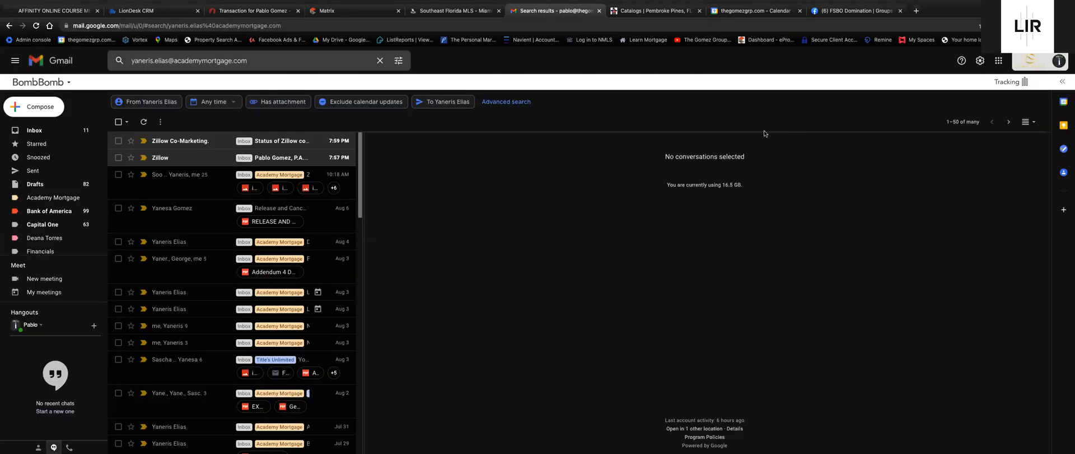
Save a second draft addressed to a suggested brokerage colleague, then return to the TransactionDesk checklist.
click(29, 110)
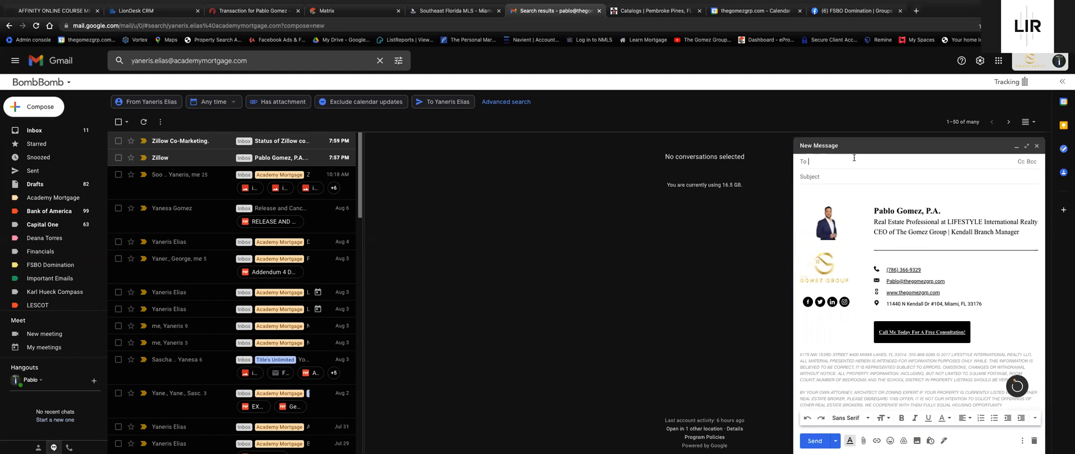
text(robe)
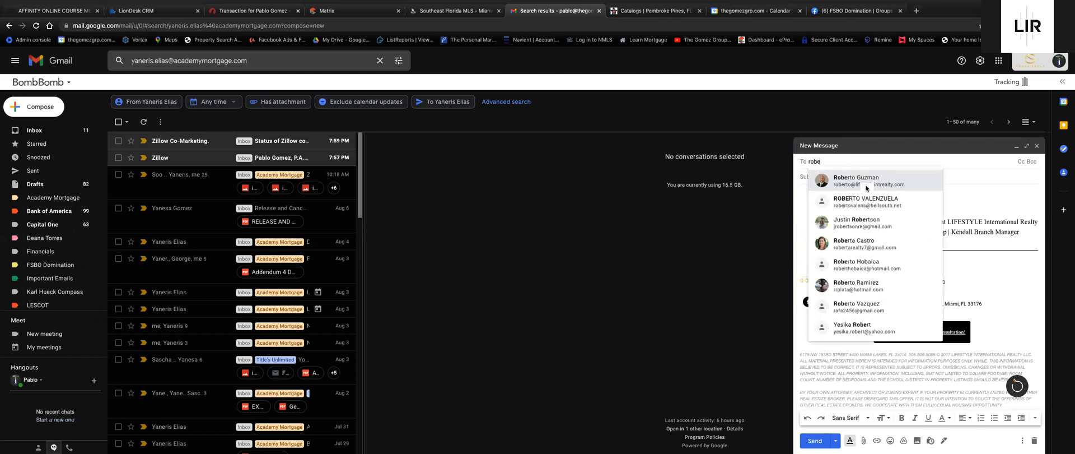
click(866, 188)
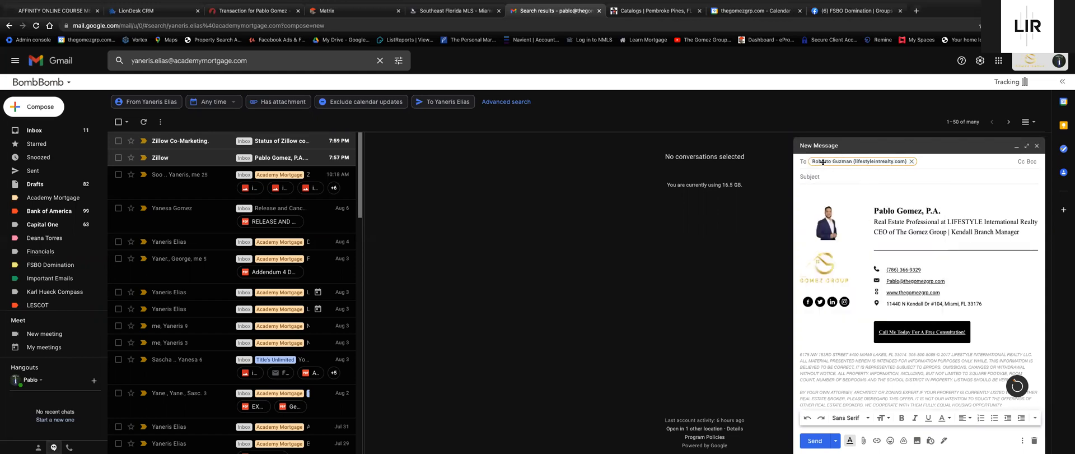
mouse_move(823, 162)
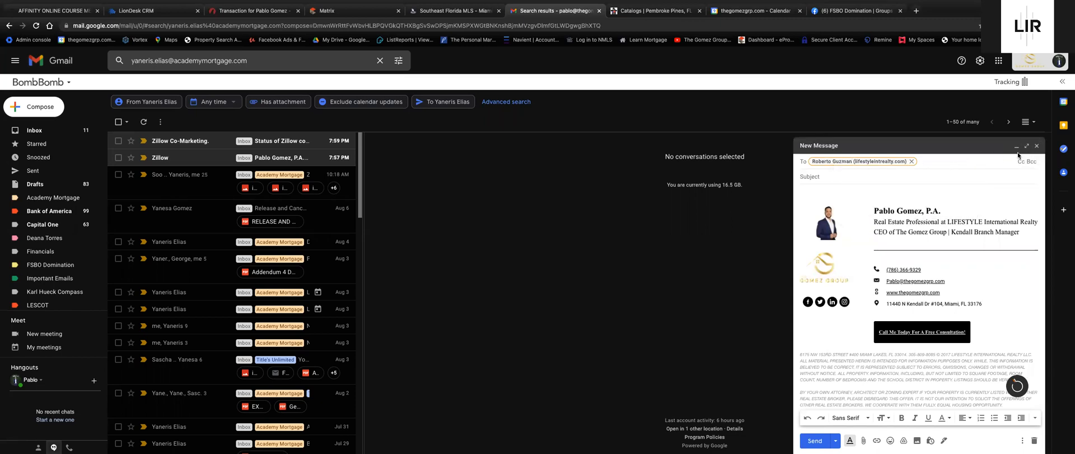
click(1036, 146)
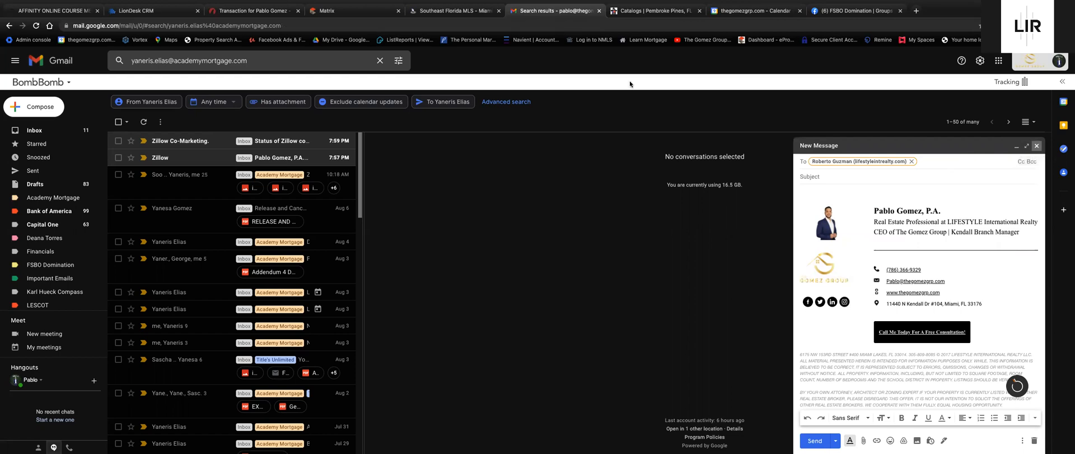
click(253, 10)
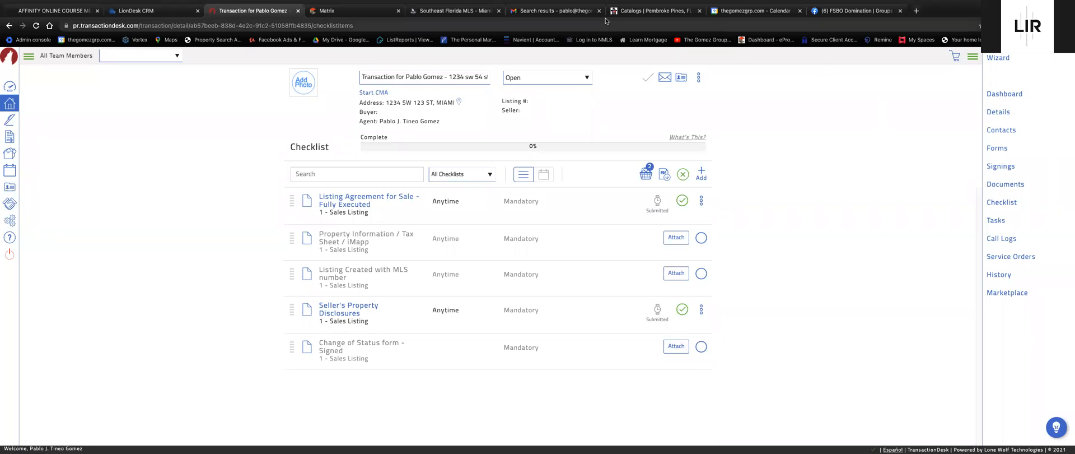
mouse_move(638, 9)
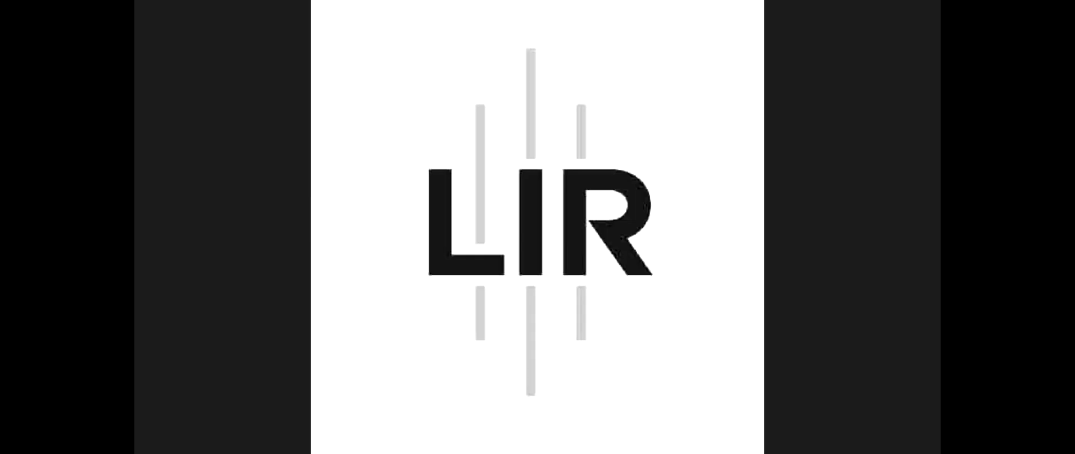